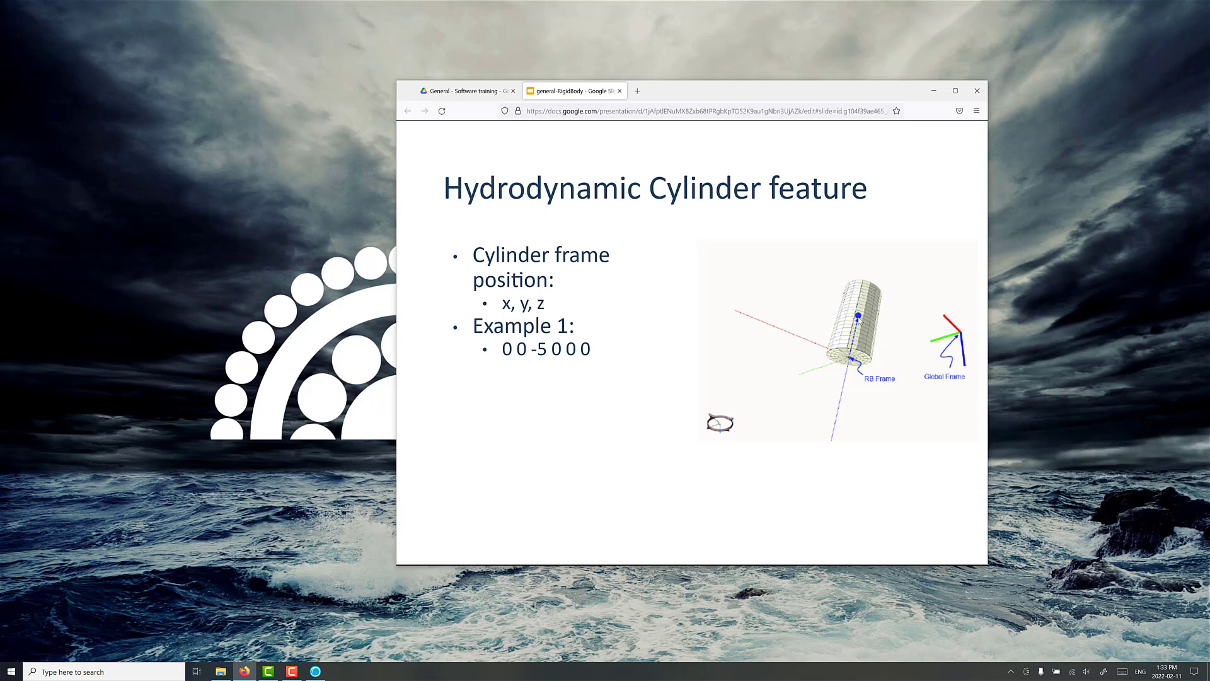
- Advance the presentation to the Hydrodynamic Cylinder feature slide showing Example 2
left_click(858, 320)
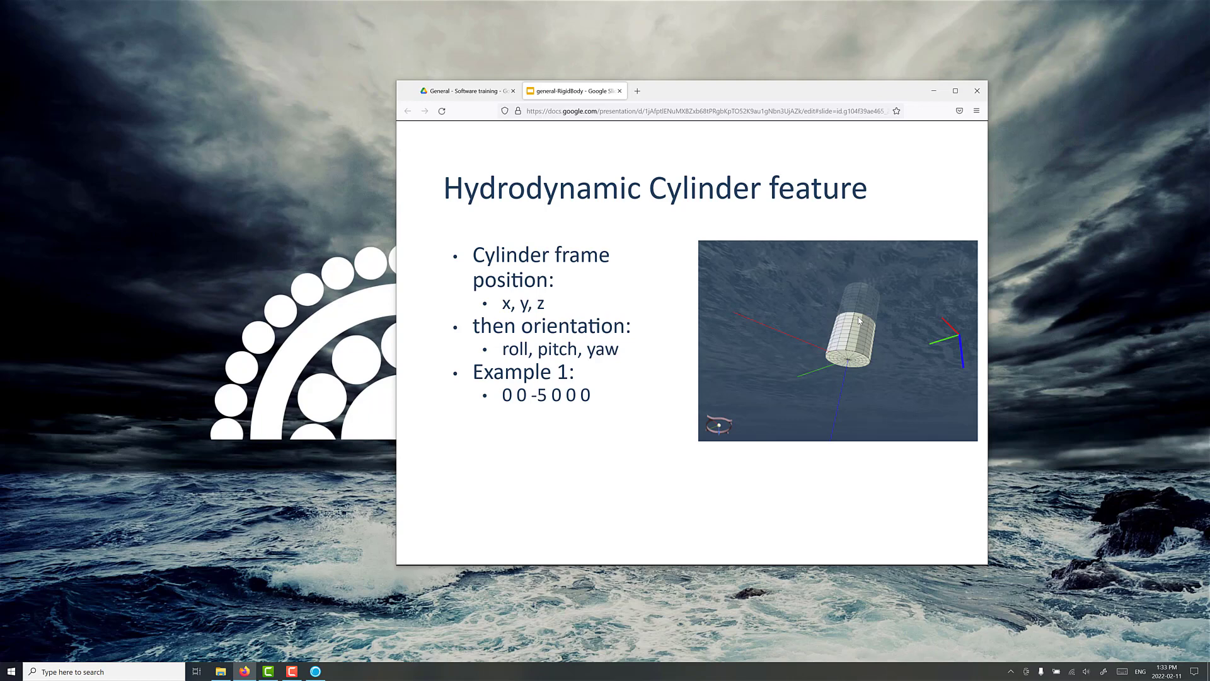
left_click(858, 320)
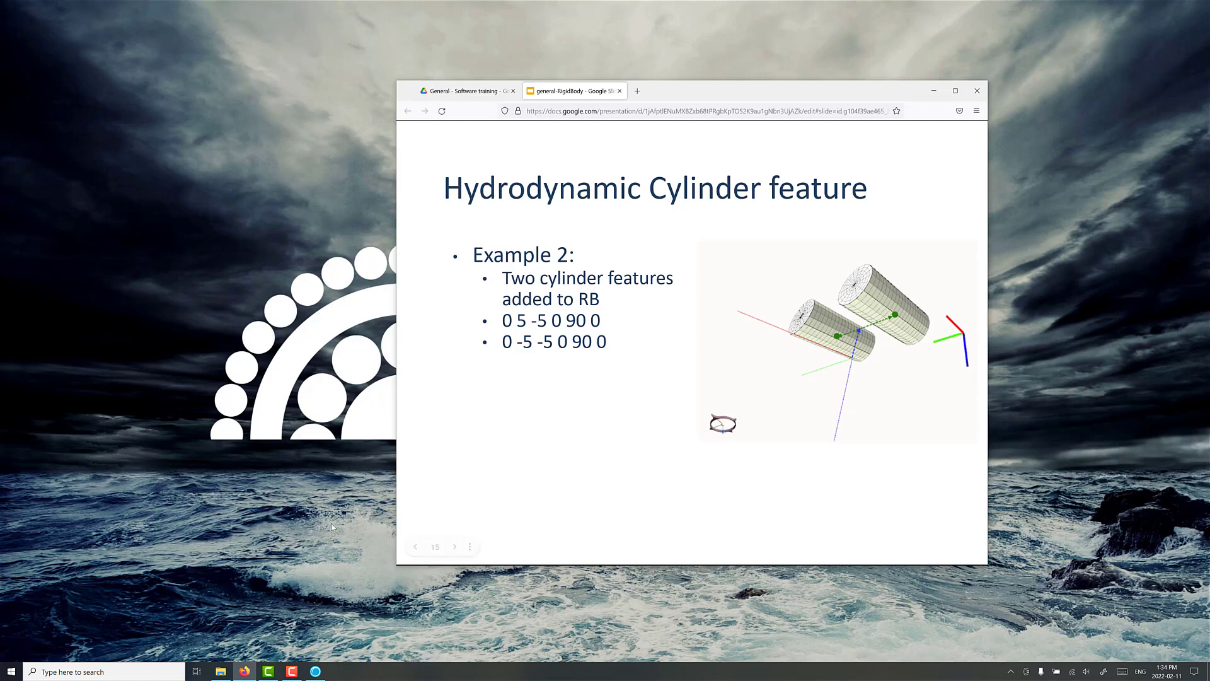
- Open test.PDSi from the RigidBody folder and highlight the two Cylinder hull lines in RigidBody_1's input file
left_click(221, 672)
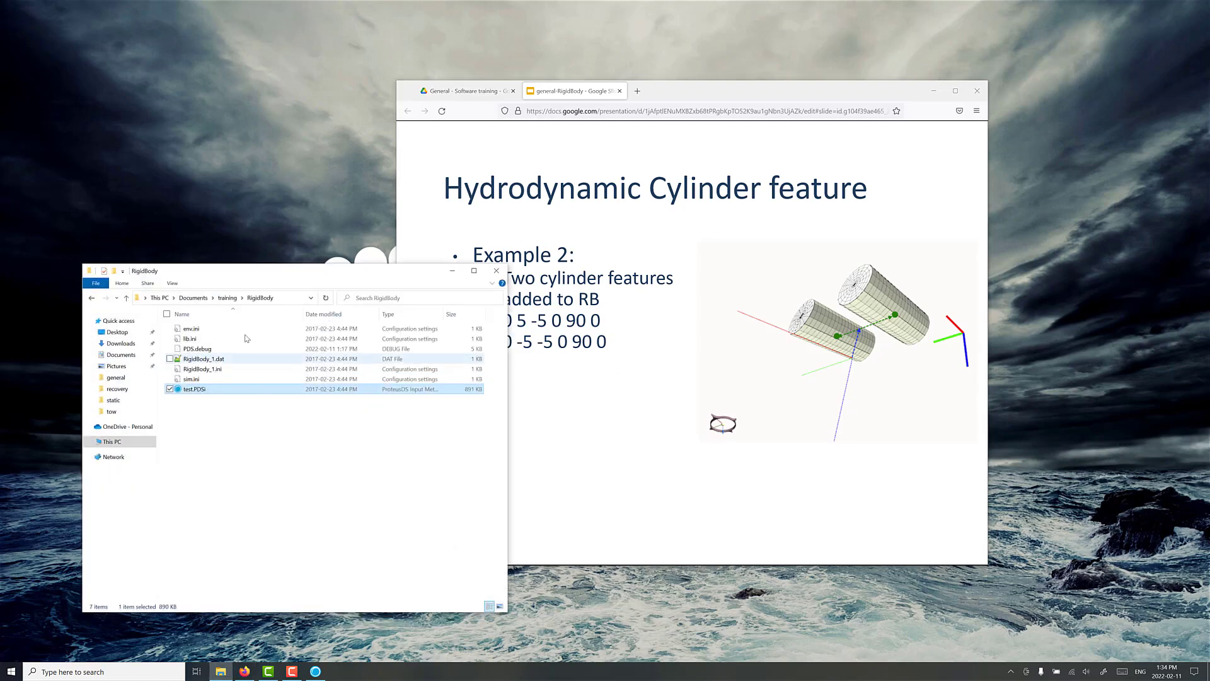
double_click(189, 390)
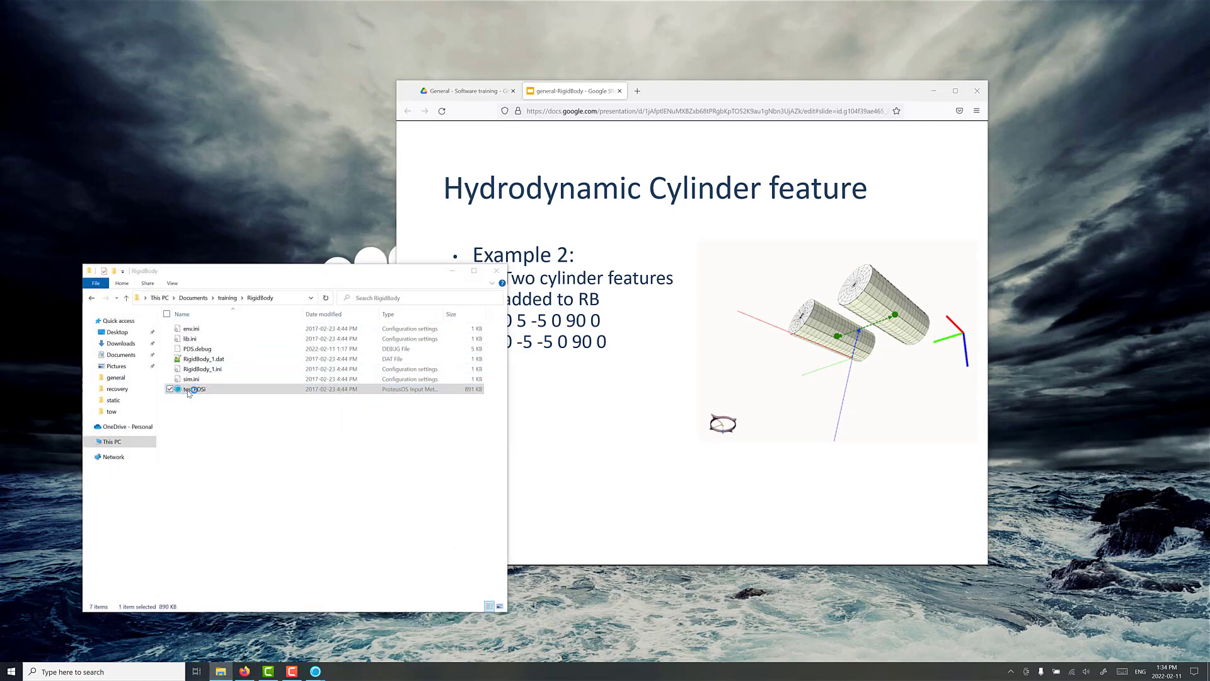
left_click(169, 248)
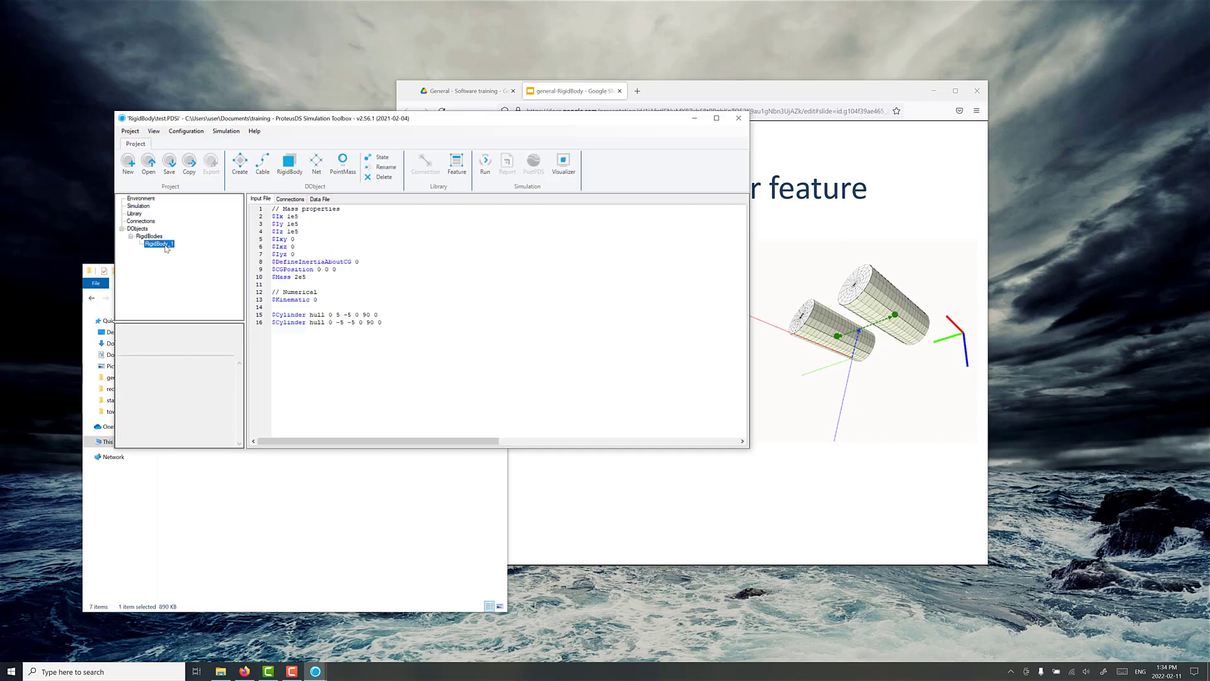
left_click_drag(383, 322, 265, 323)
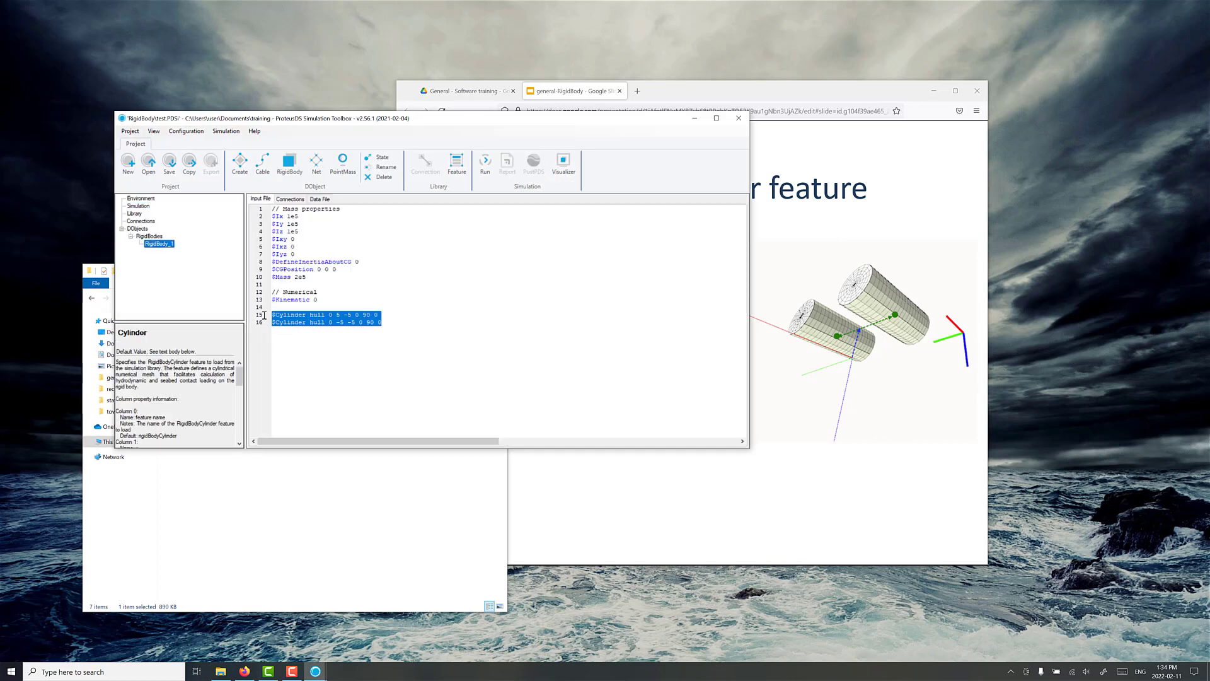
left_click(421, 324)
- Open the Visualizer beside the input file and examine both hull cylinders of the rigid body up close
left_click(565, 167)
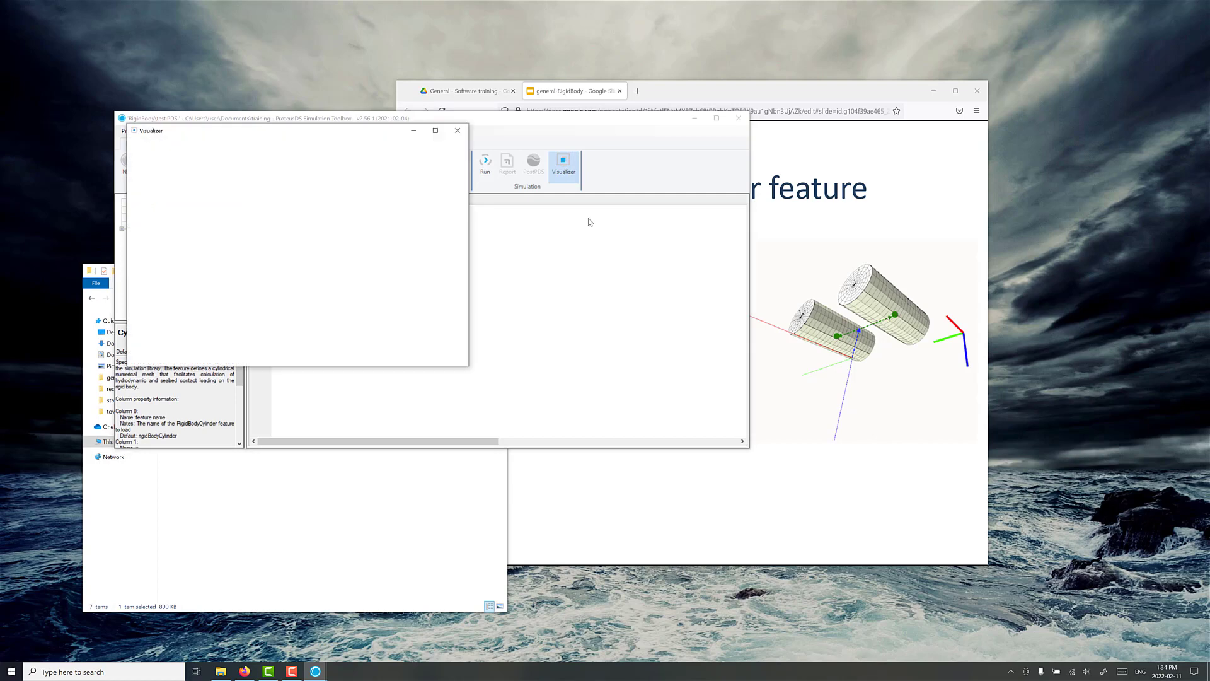
left_click_drag(369, 138, 918, 328)
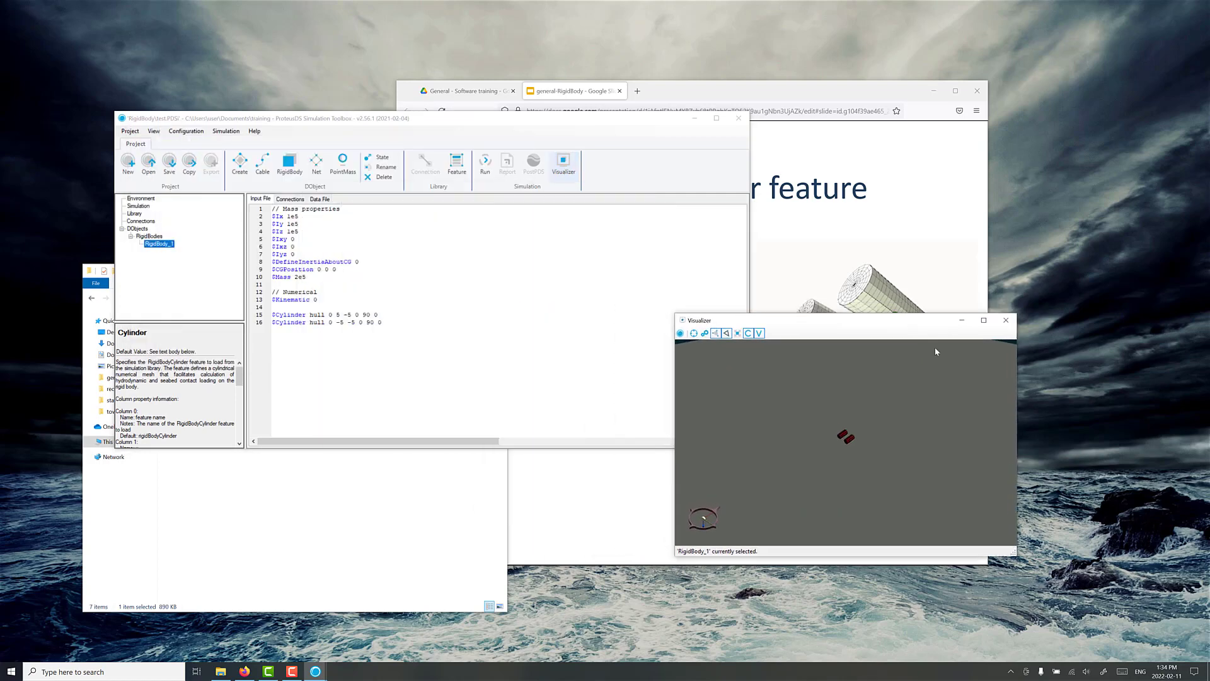
scroll(828, 440, "up", 3)
left_click_drag(814, 450, 800, 415)
scroll(865, 511, "up", 4)
scroll(859, 479, "up", 5)
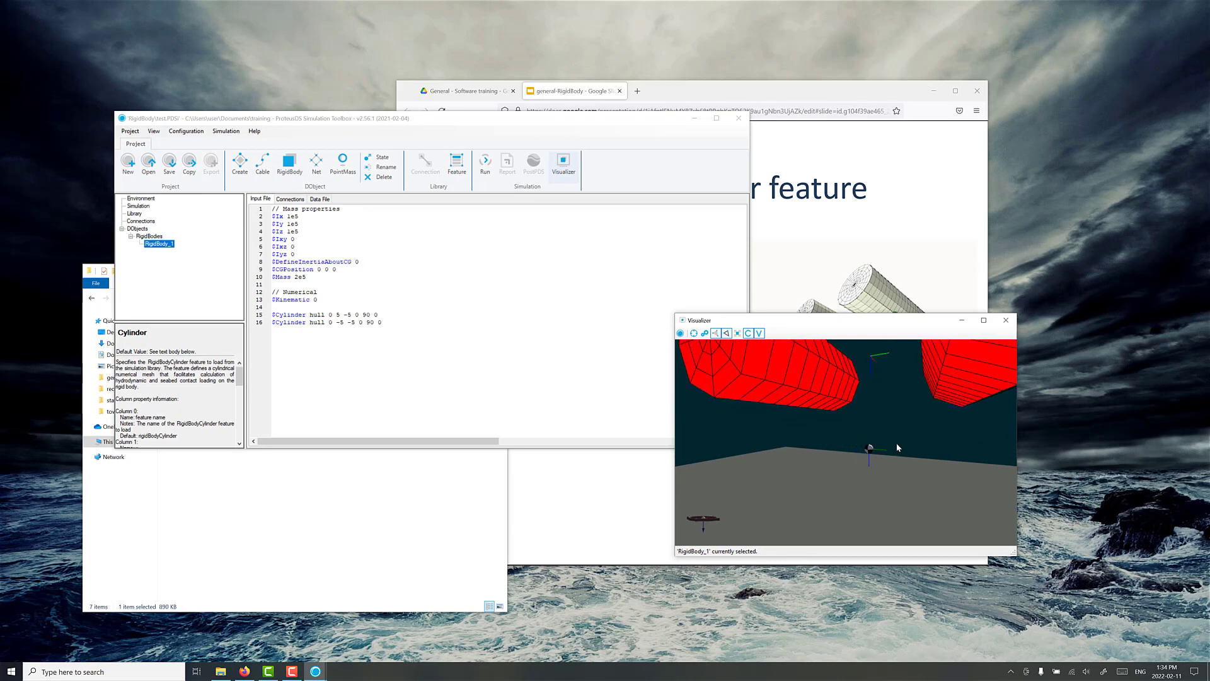
left_click_drag(896, 443, 840, 456)
scroll(884, 439, "down", 4)
left_click_drag(801, 324, 901, 304)
- Set the first hull cylinder's pitch angle to 45 degrees and examine its new orientation in the Visualizer
left_click(366, 315)
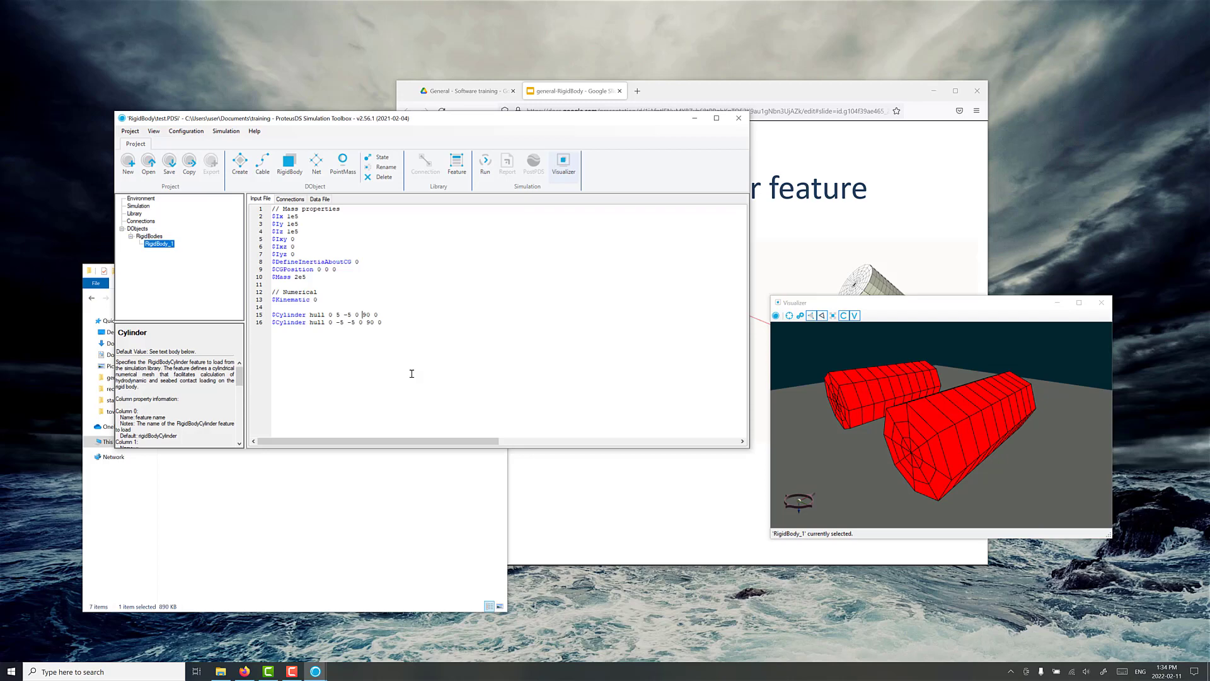
key("Delete")
key("Delete")
type("45")
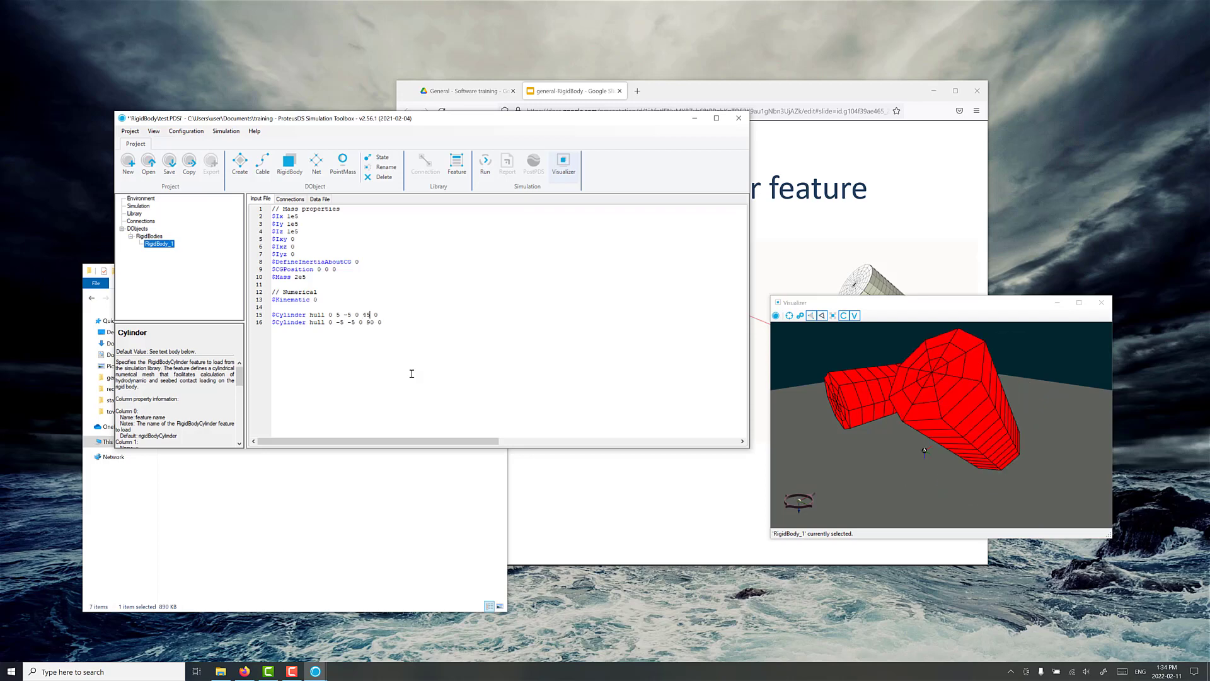
left_click_drag(901, 448, 948, 455)
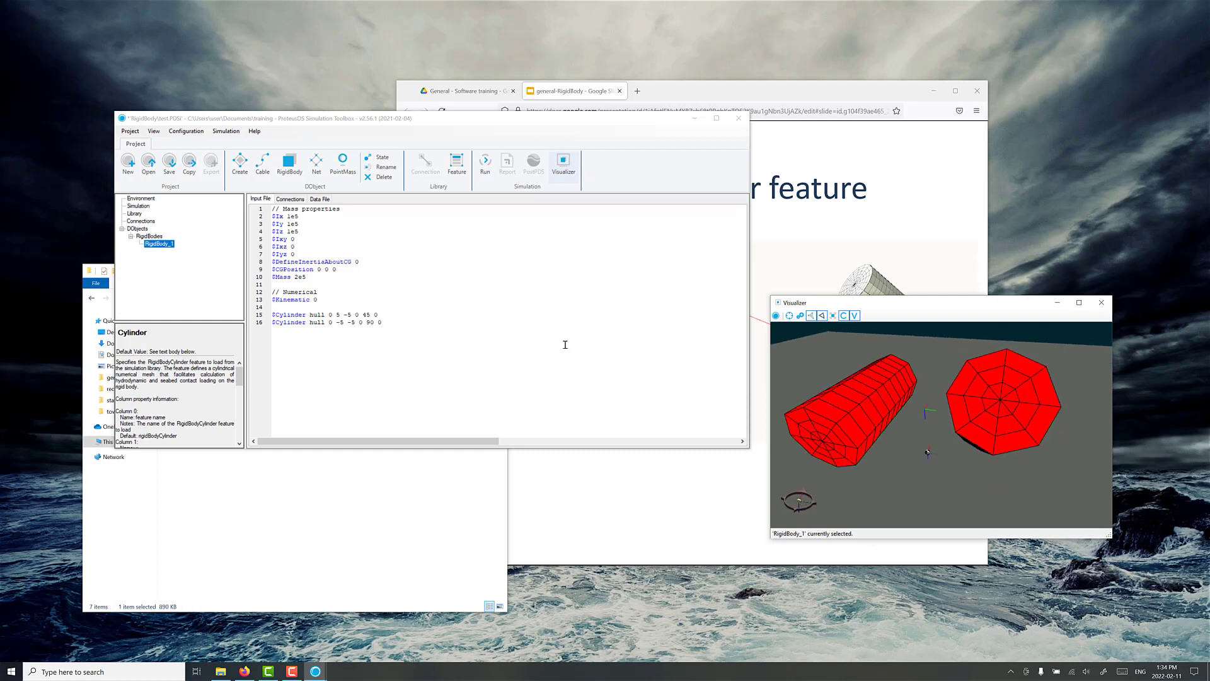
- Undo the pitch change on the first hull cylinder
left_click(367, 315)
key("ctrl+z")
key("ctrl+z")
key("ctrl+z")
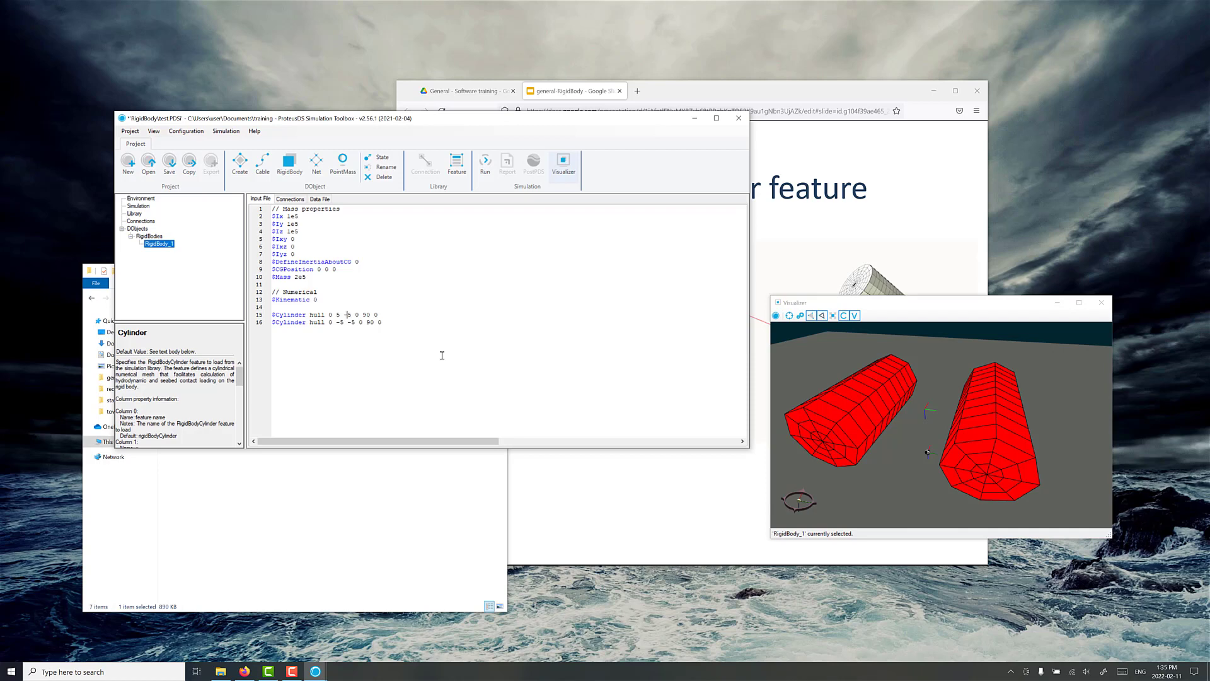
- Set the Y position of the first hull cylinder to 7 and of the second to -7
key("Delete")
type("7")
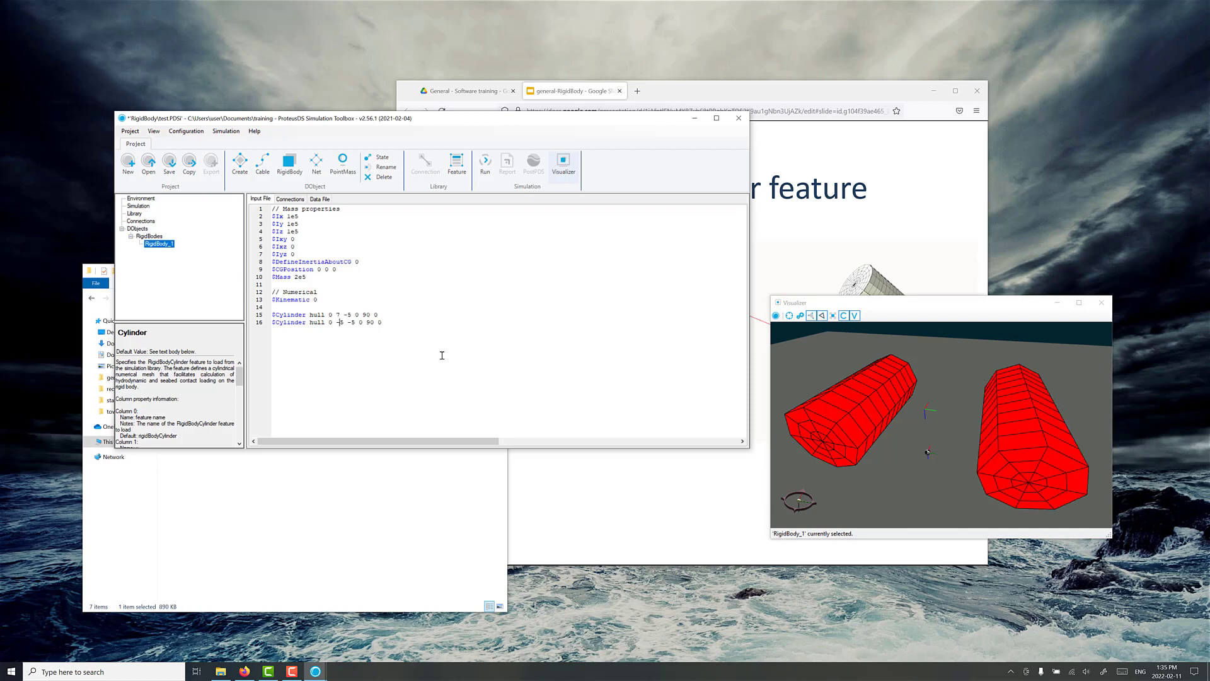
key("Delete")
type("7")
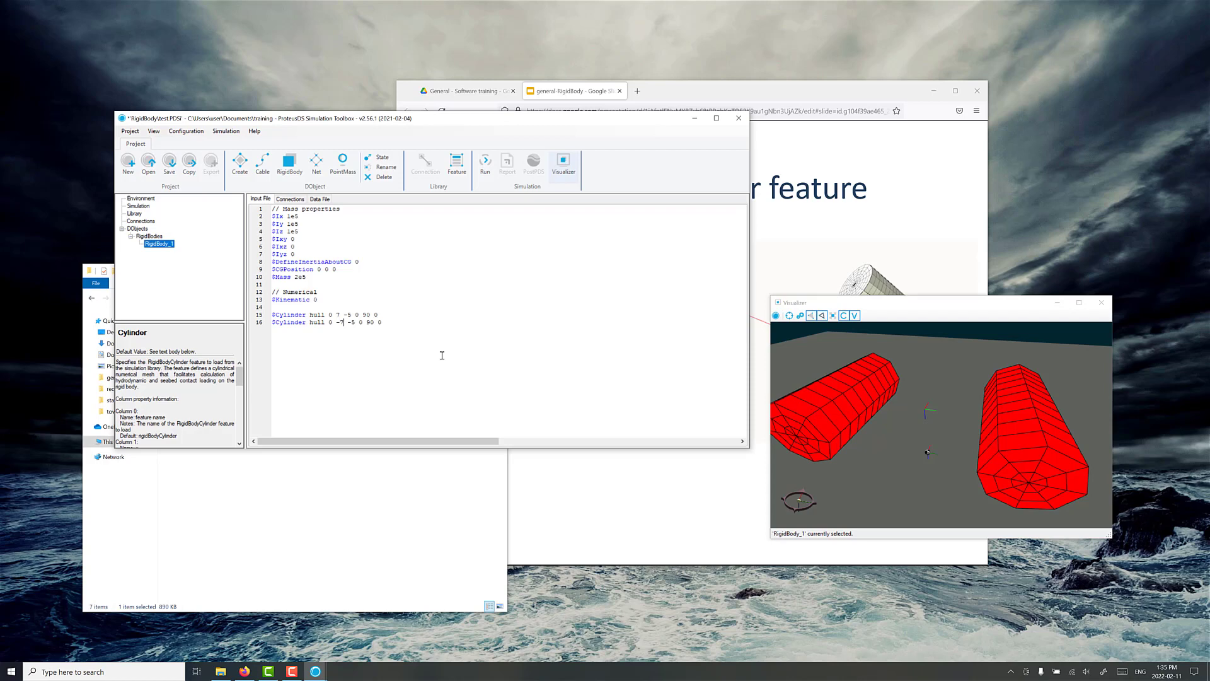
- Go to the hull feature definition, set its AngularSegments to 18 and examine the refined mesh
right_click(319, 314)
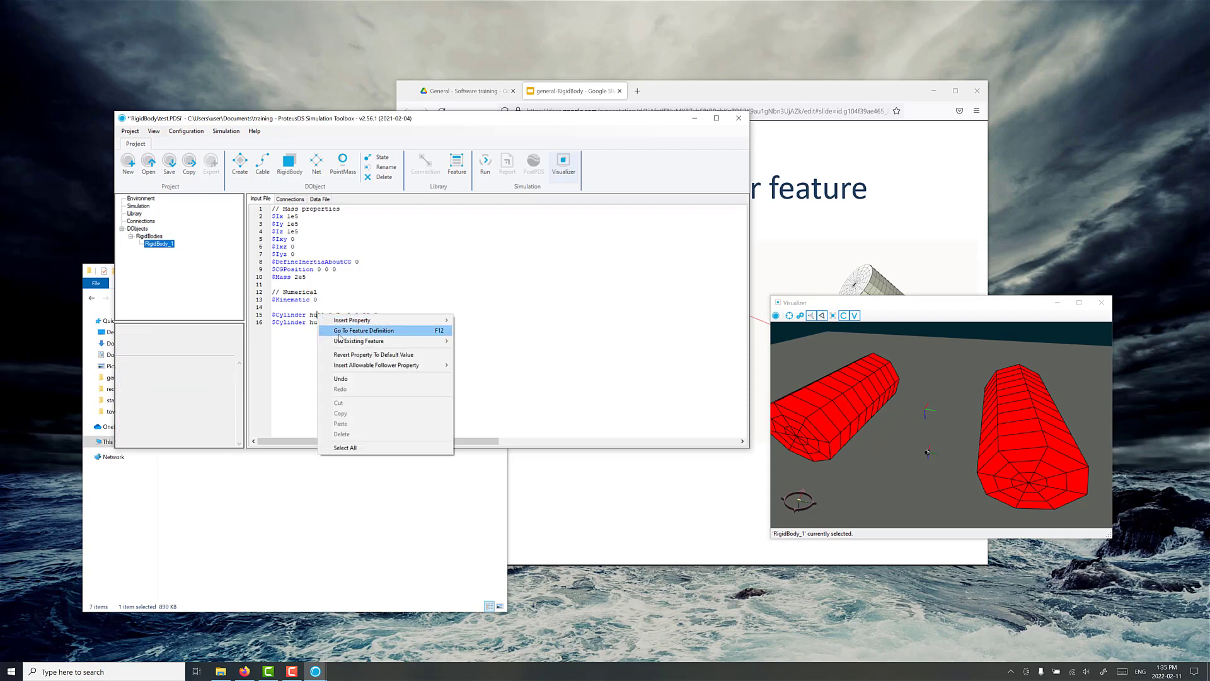
left_click(341, 332)
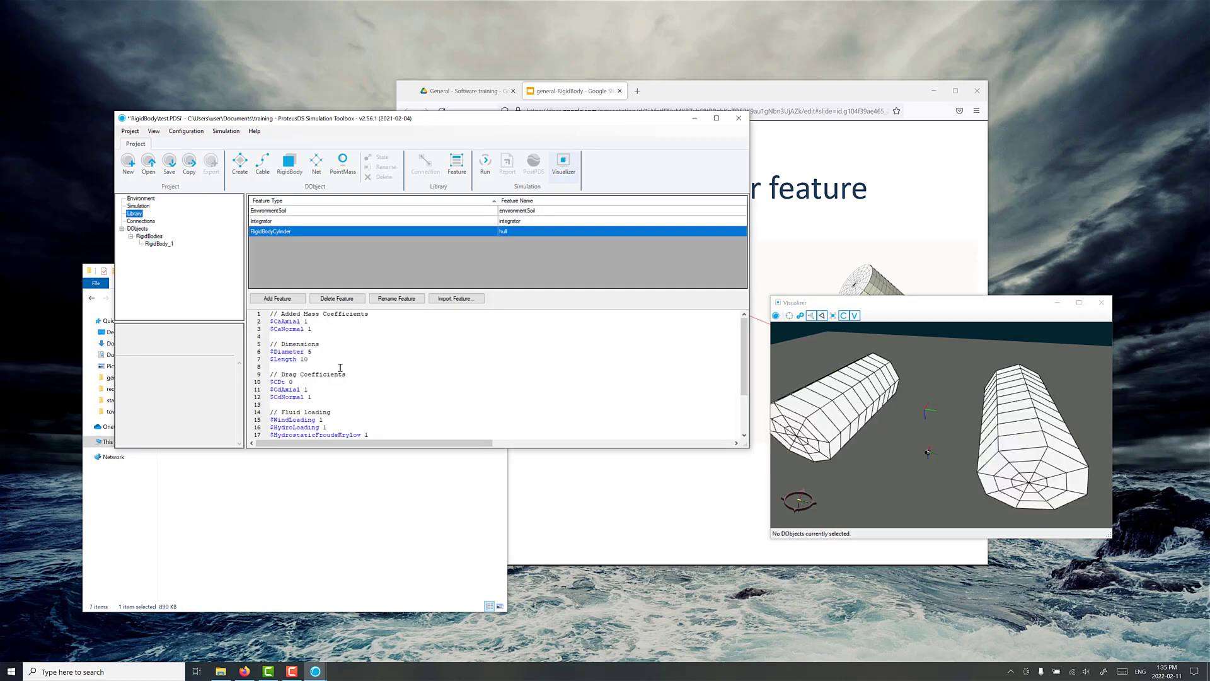
left_click(344, 405)
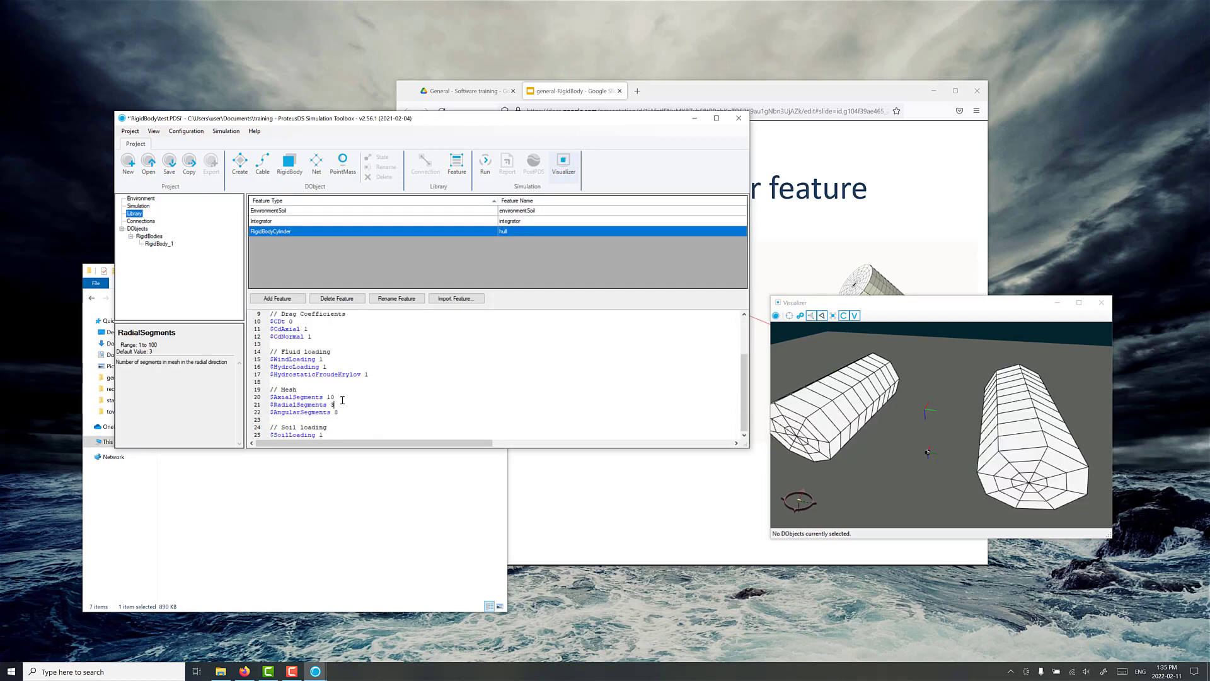
left_click(346, 412)
type("1")
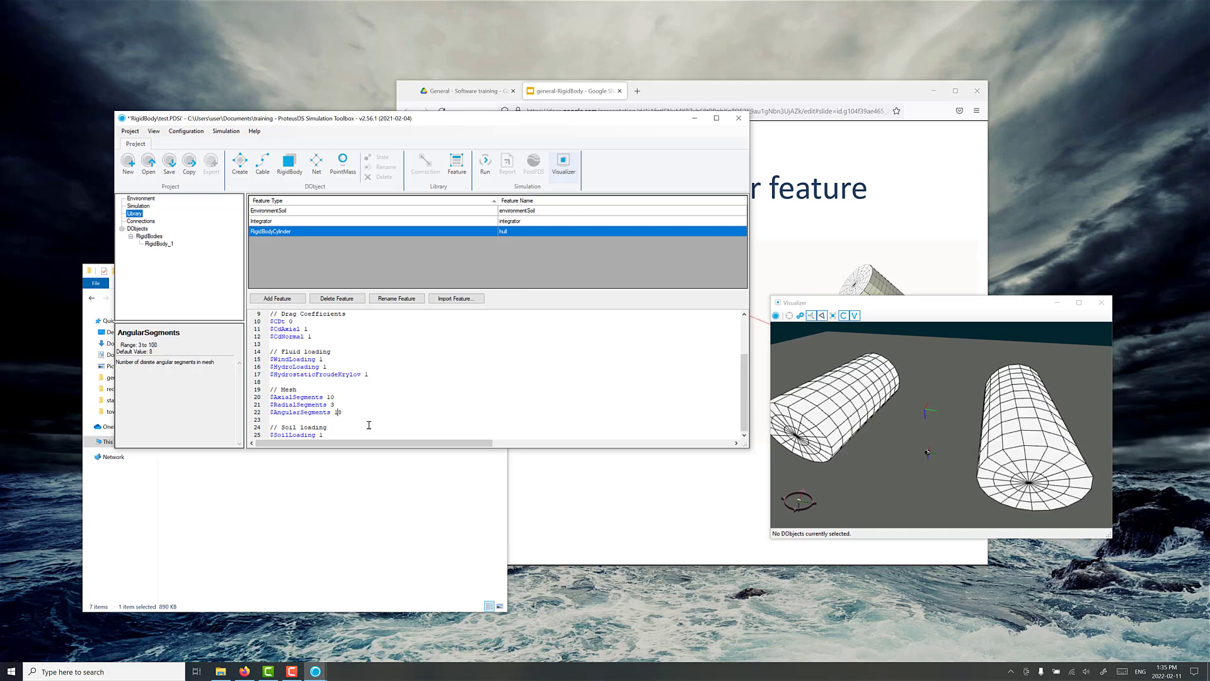
left_click_drag(1006, 468, 962, 460)
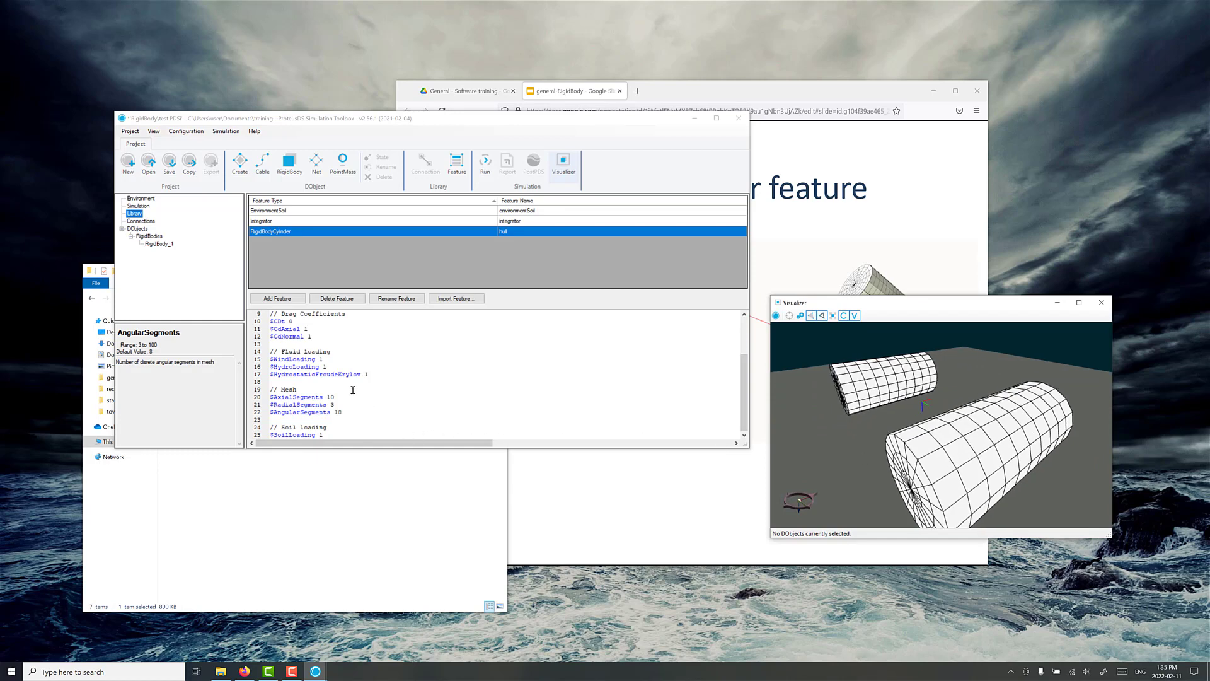
- Define RigidBody_1's initial state with a Y position of 5 m
left_click(158, 244)
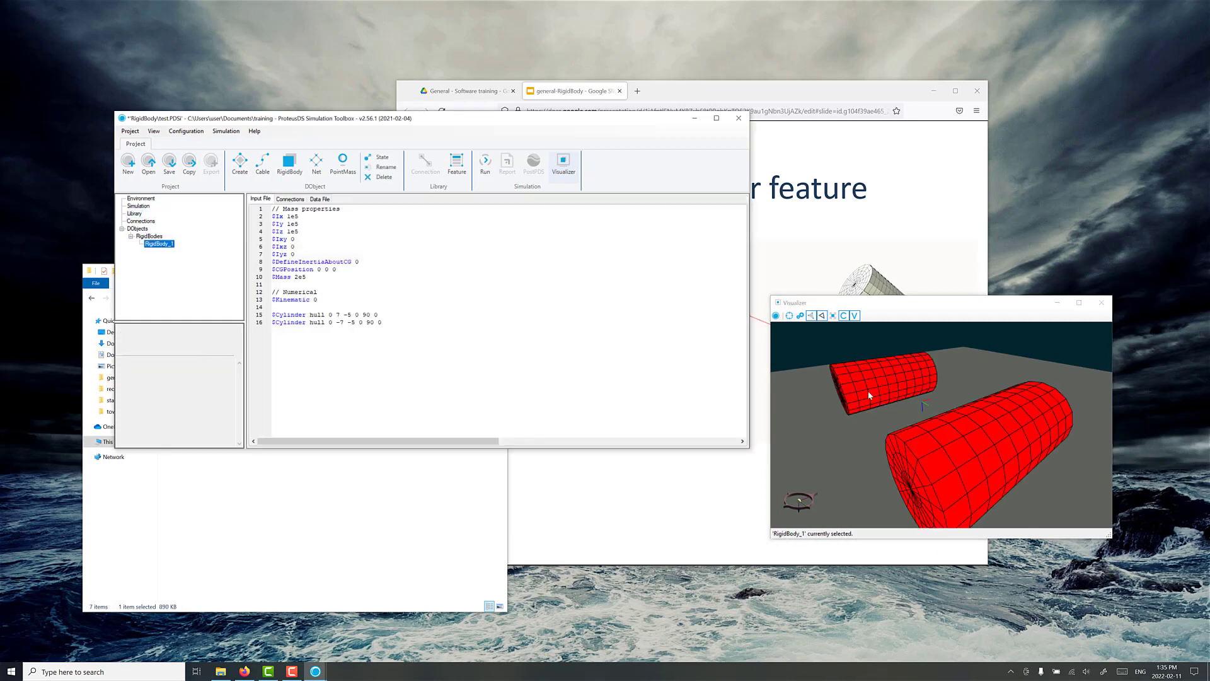
left_click_drag(877, 425, 910, 424)
scroll(908, 417, "down", 5)
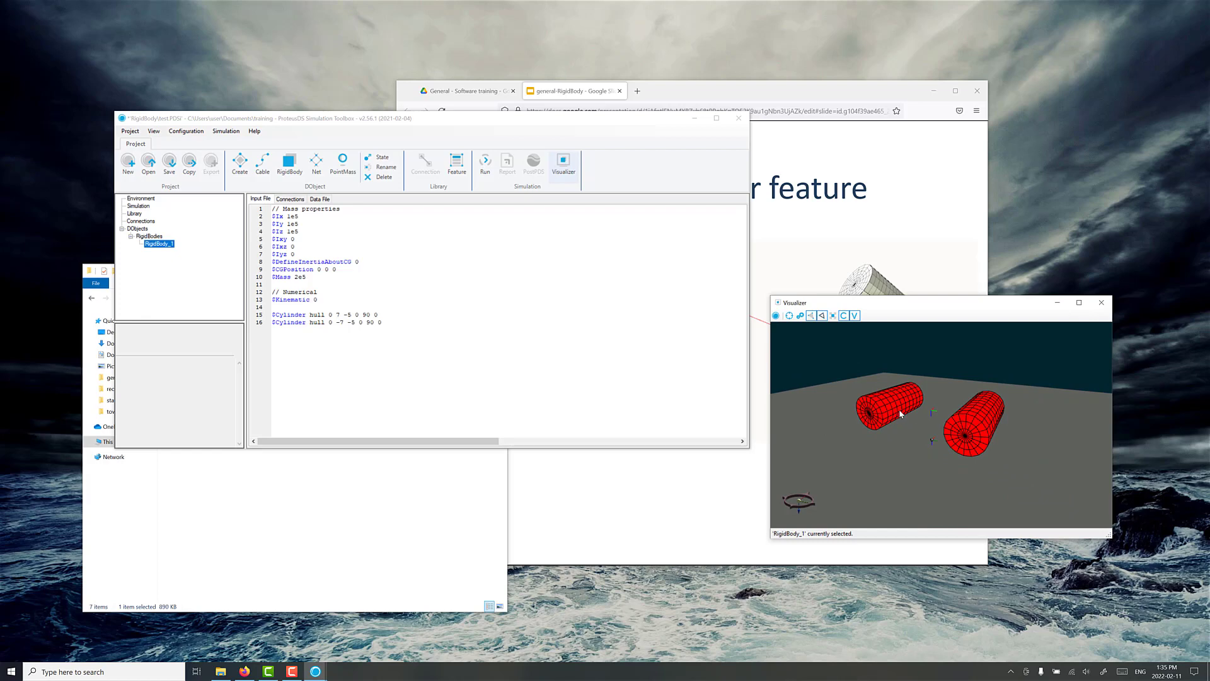
left_click_drag(916, 433, 881, 421)
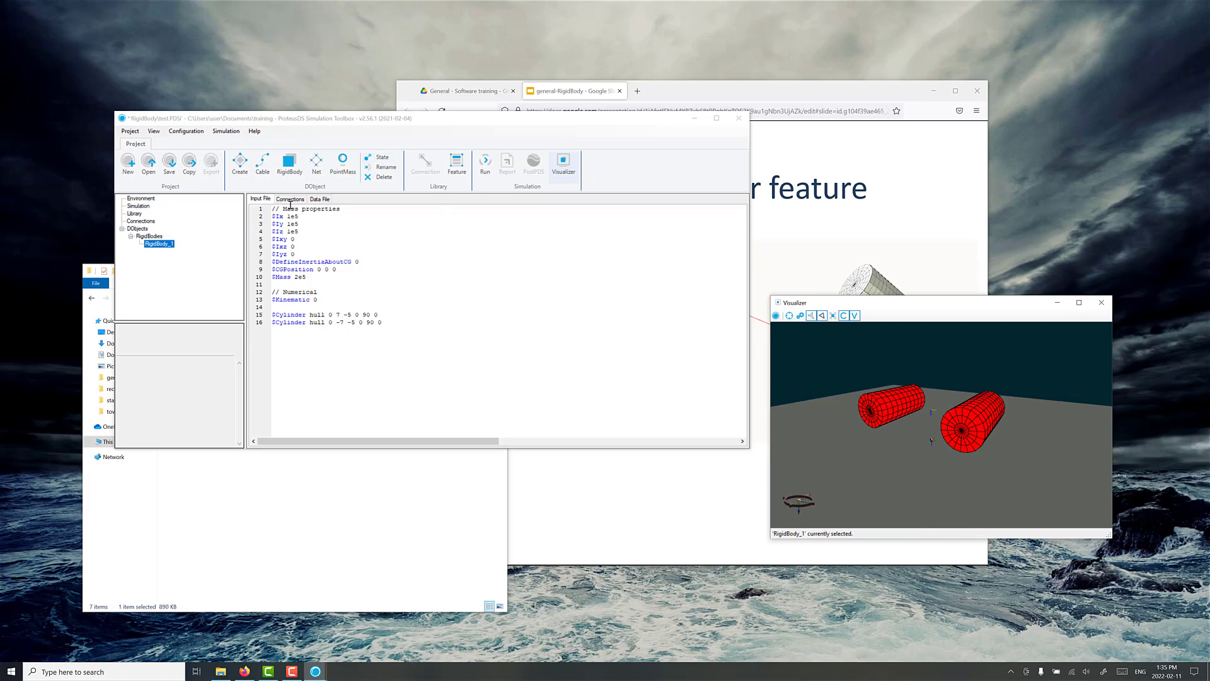
left_click(375, 158)
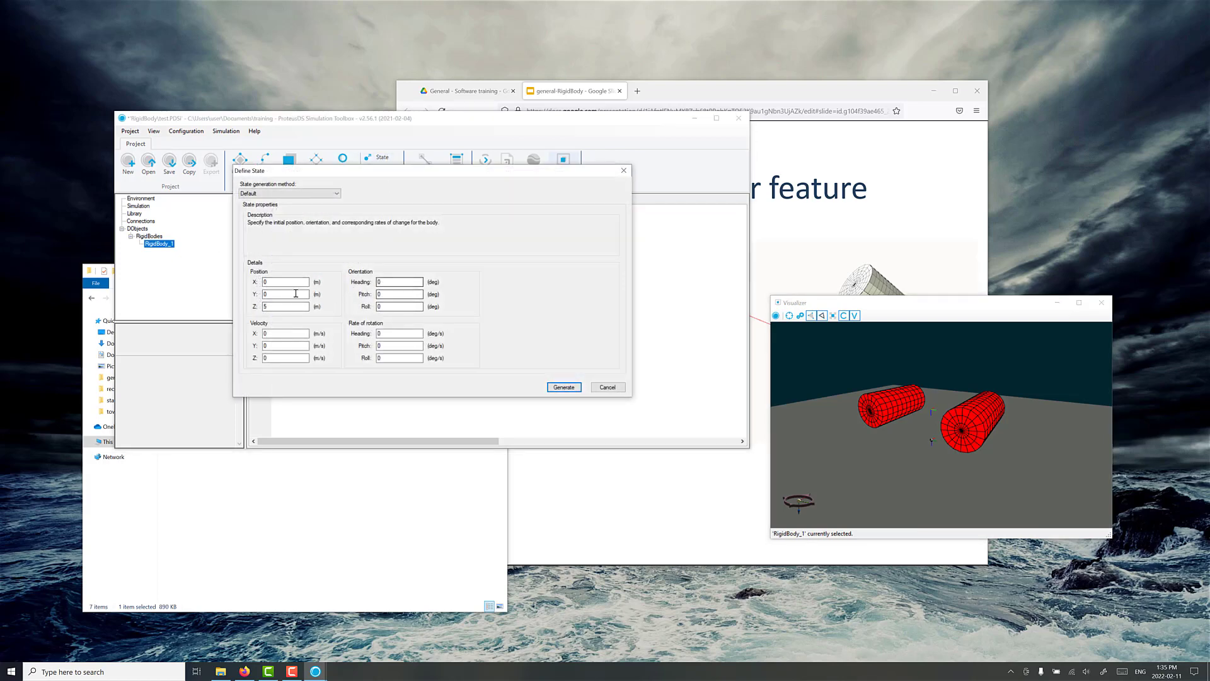
double_click(271, 295)
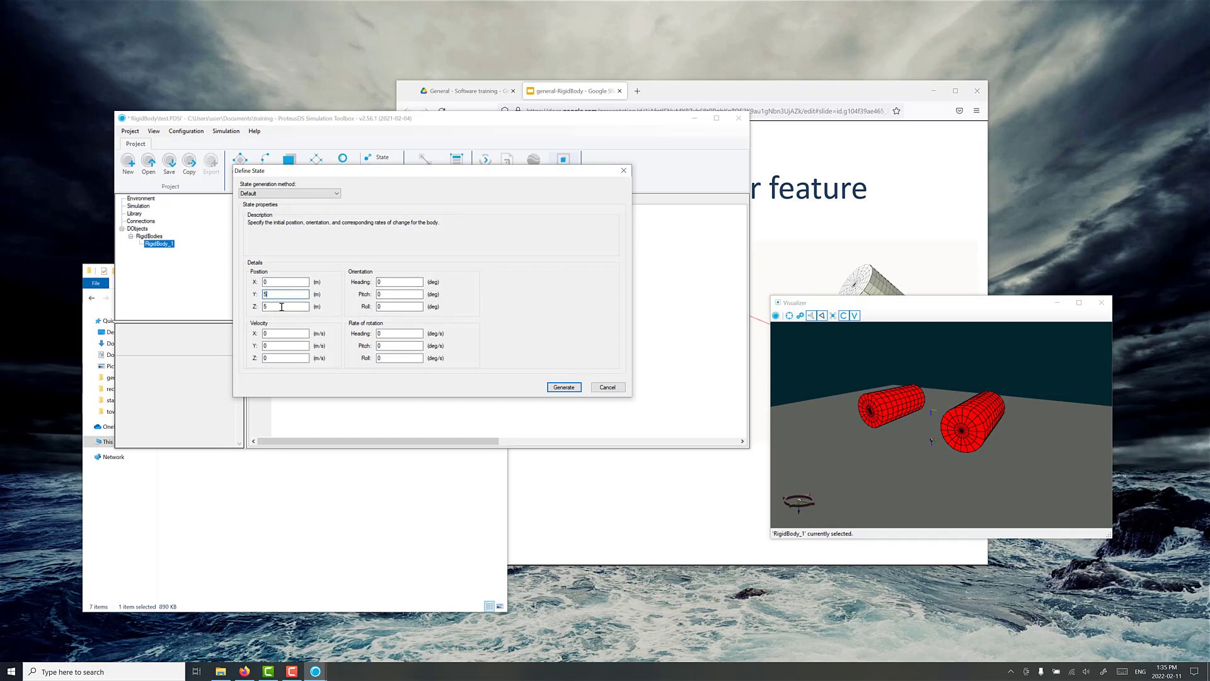
left_click(564, 387)
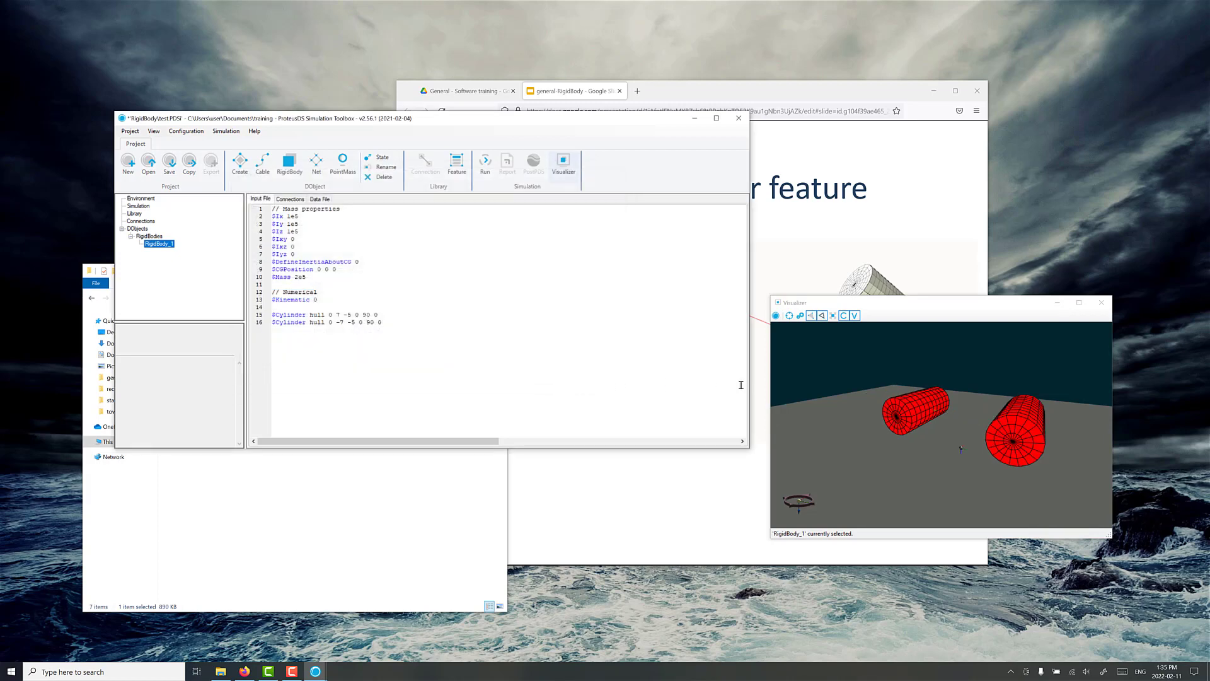
- Set the pitch in RigidBody_1's initial state to 15 degrees
left_click(378, 158)
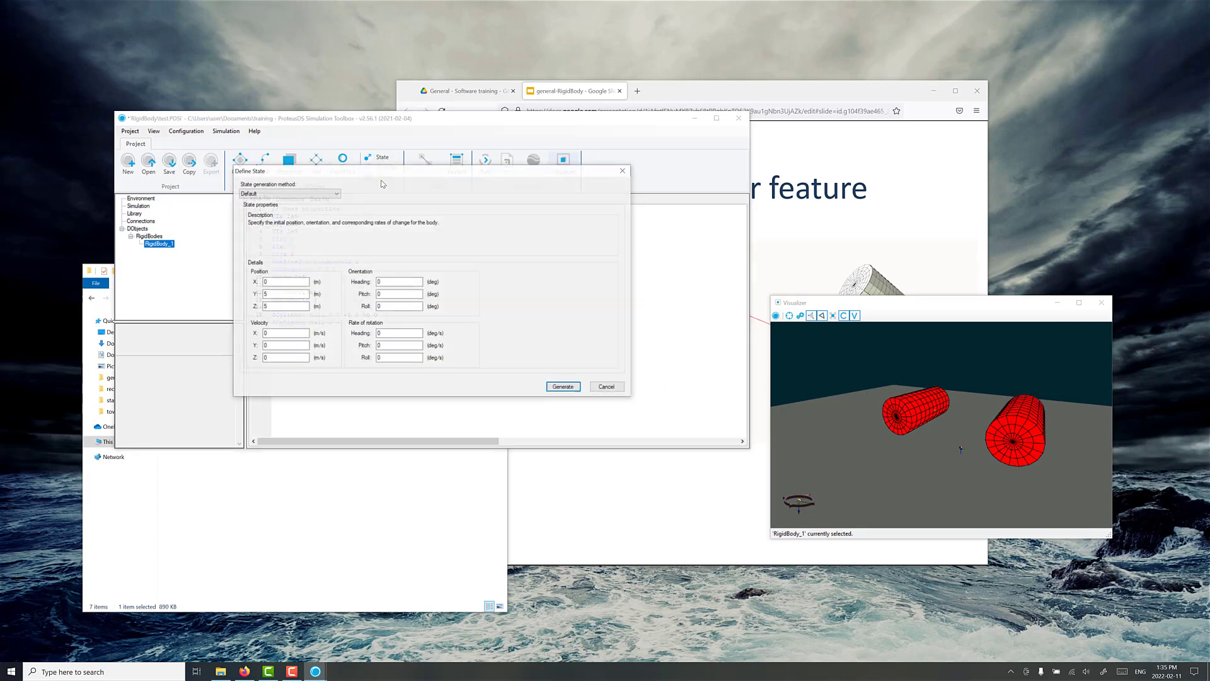
double_click(385, 294)
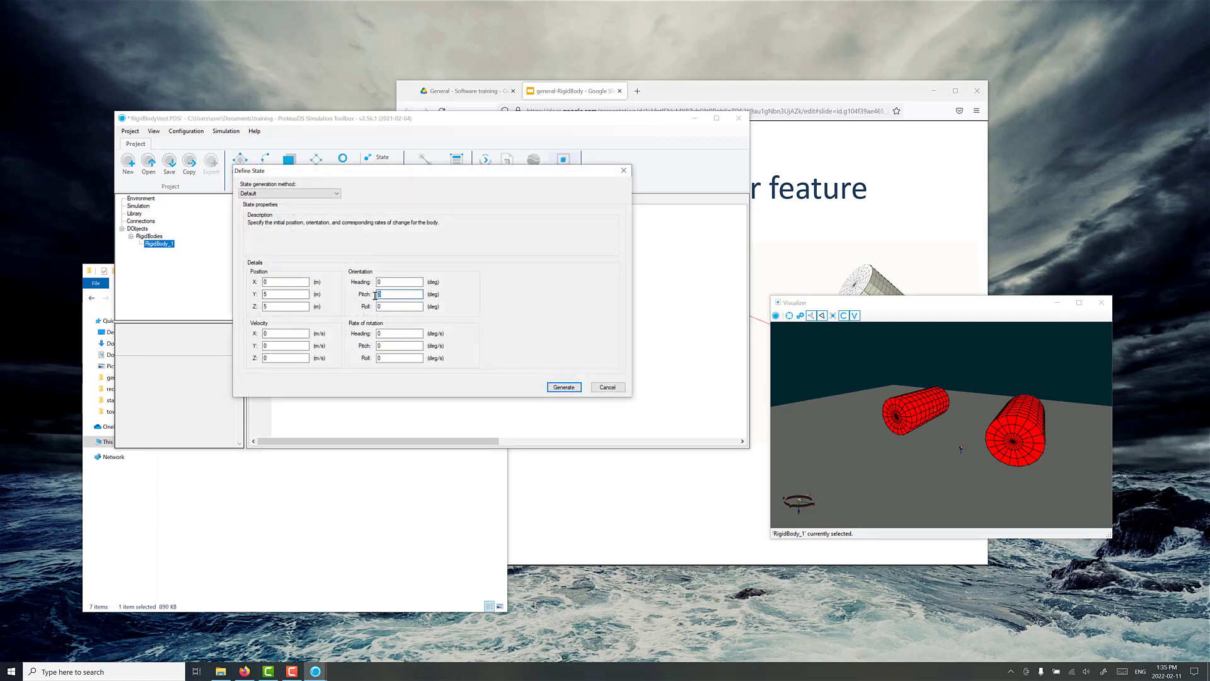
type("15")
left_click(563, 387)
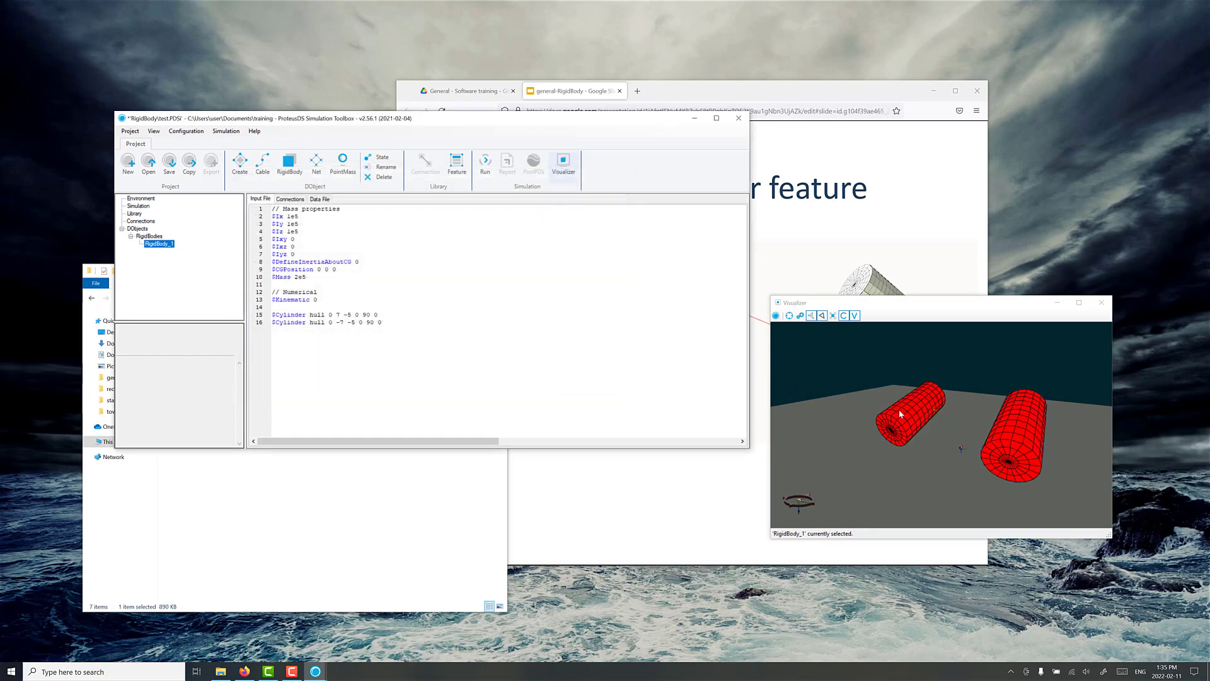
- Return the initial-state pitch of RigidBody_1 to 0 degrees and highlight its two Cylinder hull lines
left_click(382, 158)
left_click(385, 294)
key("BackSpace")
key("BackSpace")
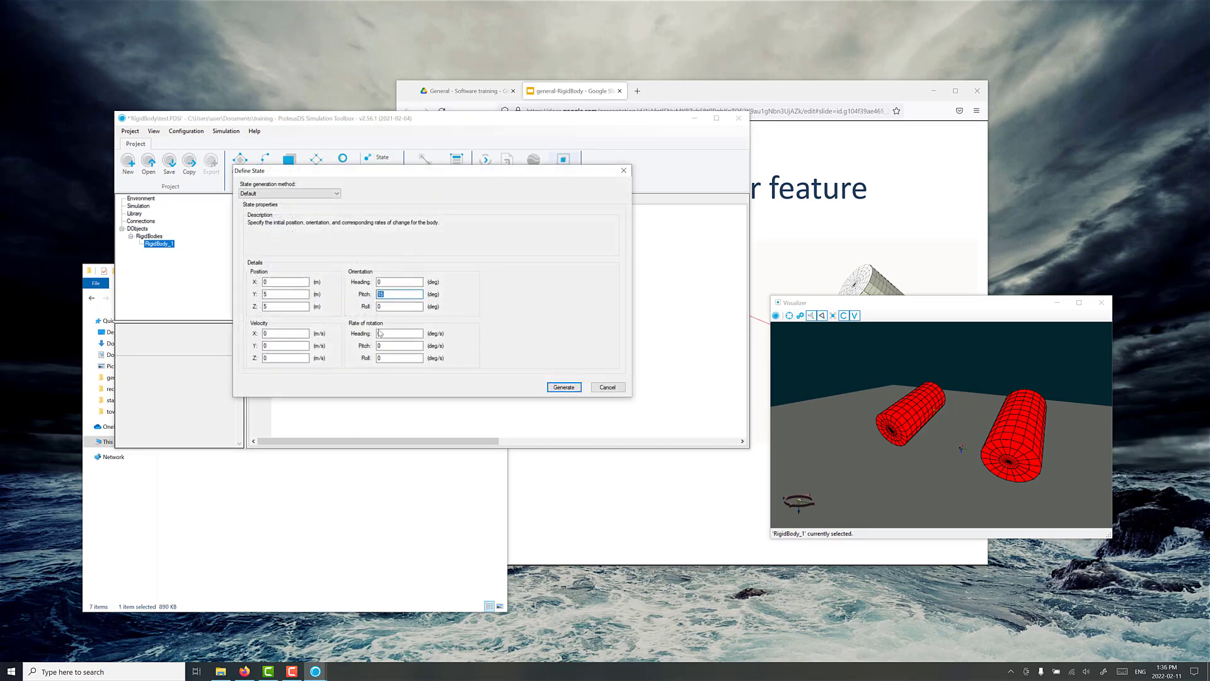
type("0")
left_click(564, 387)
left_click_drag(391, 326, 264, 317)
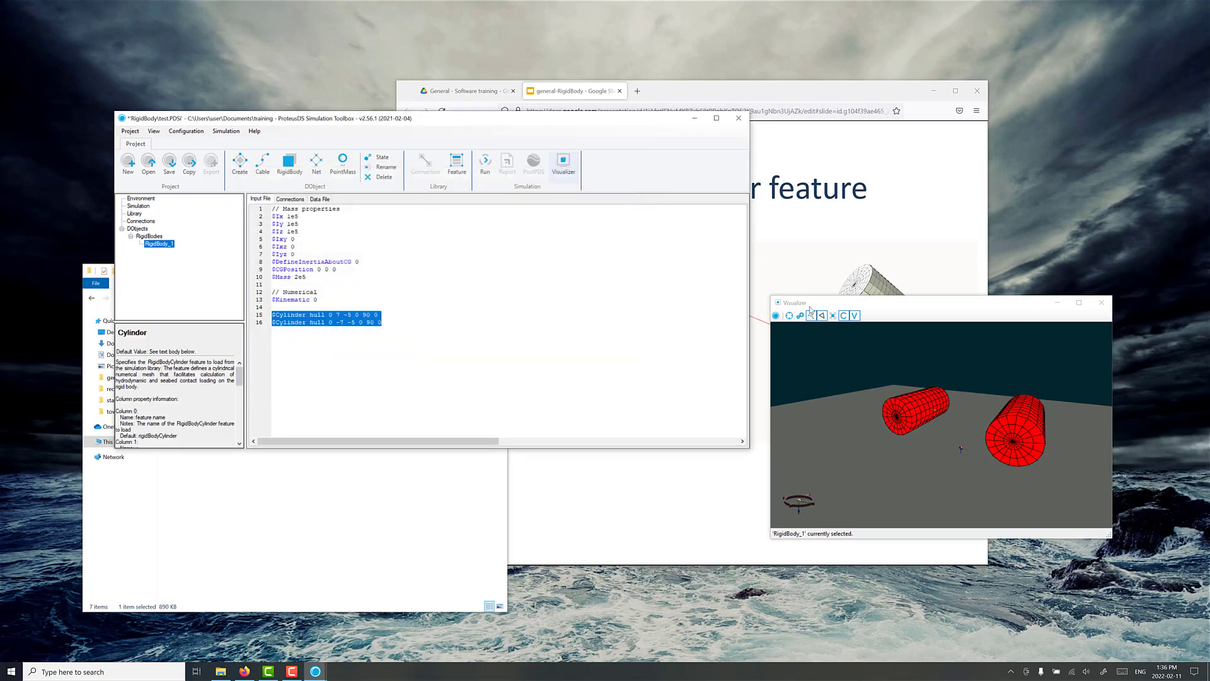
- Switch to the Google Slides presentation, advance to "How many panels needed?" and arrange the Visualizer beside it
left_click(836, 96)
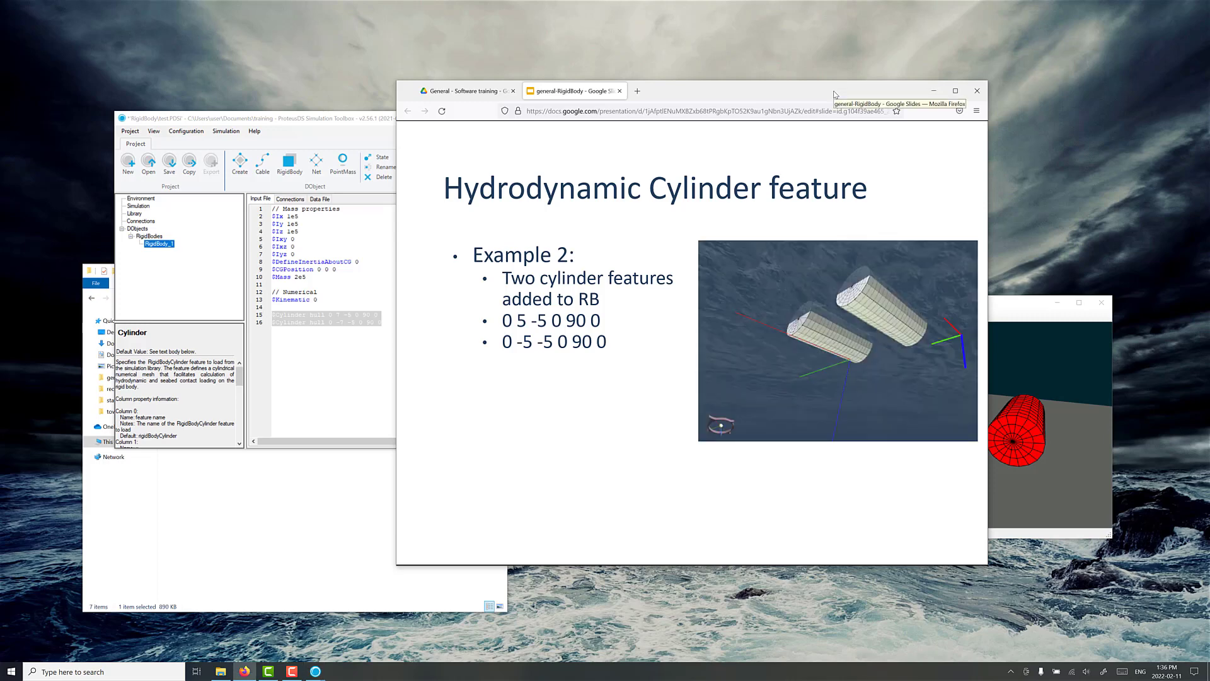
key("Right")
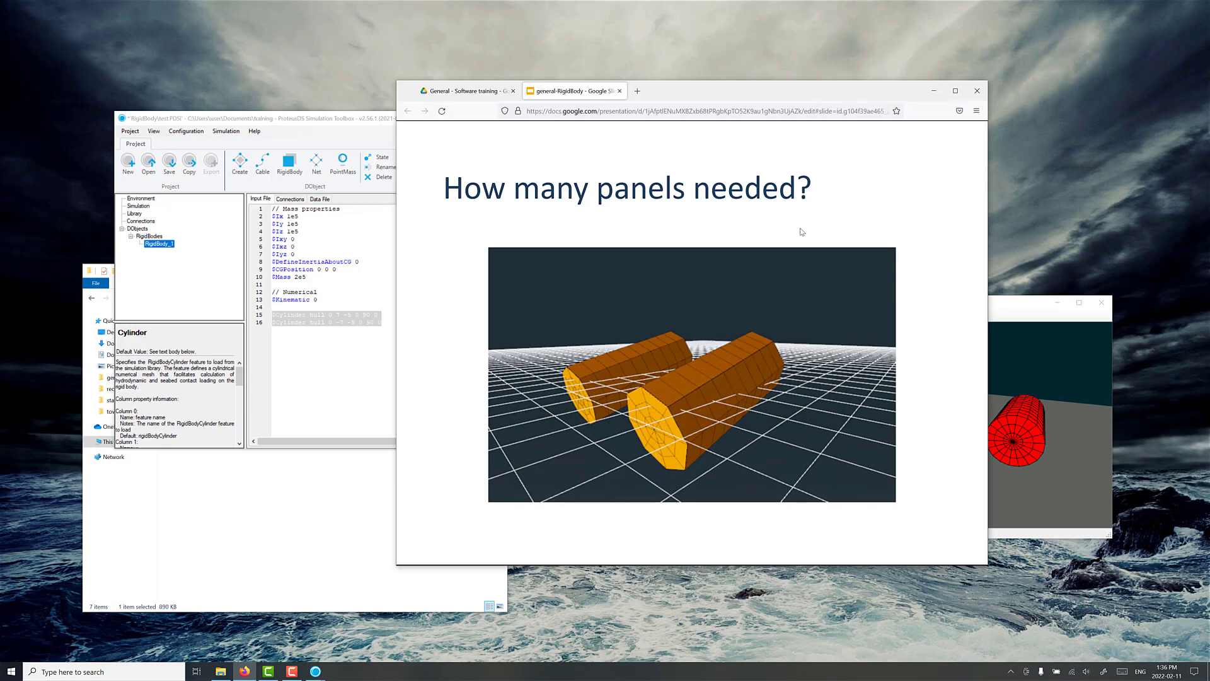
left_click_drag(788, 91, 715, 74)
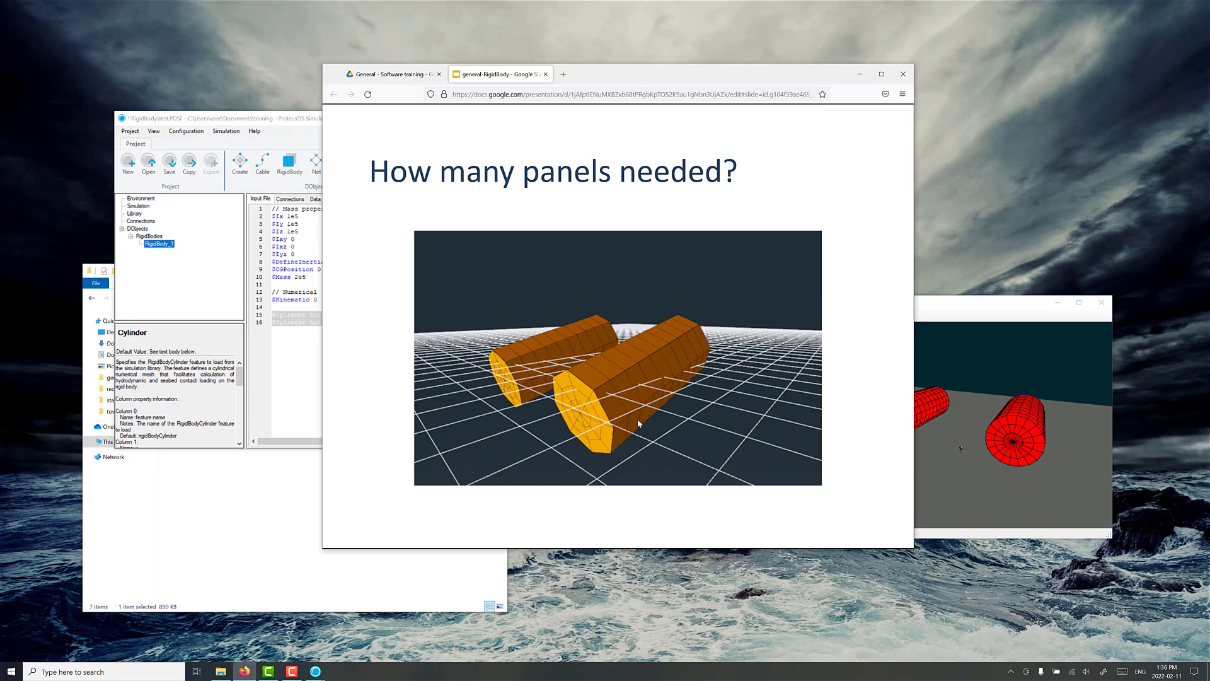
left_click_drag(978, 307, 1037, 310)
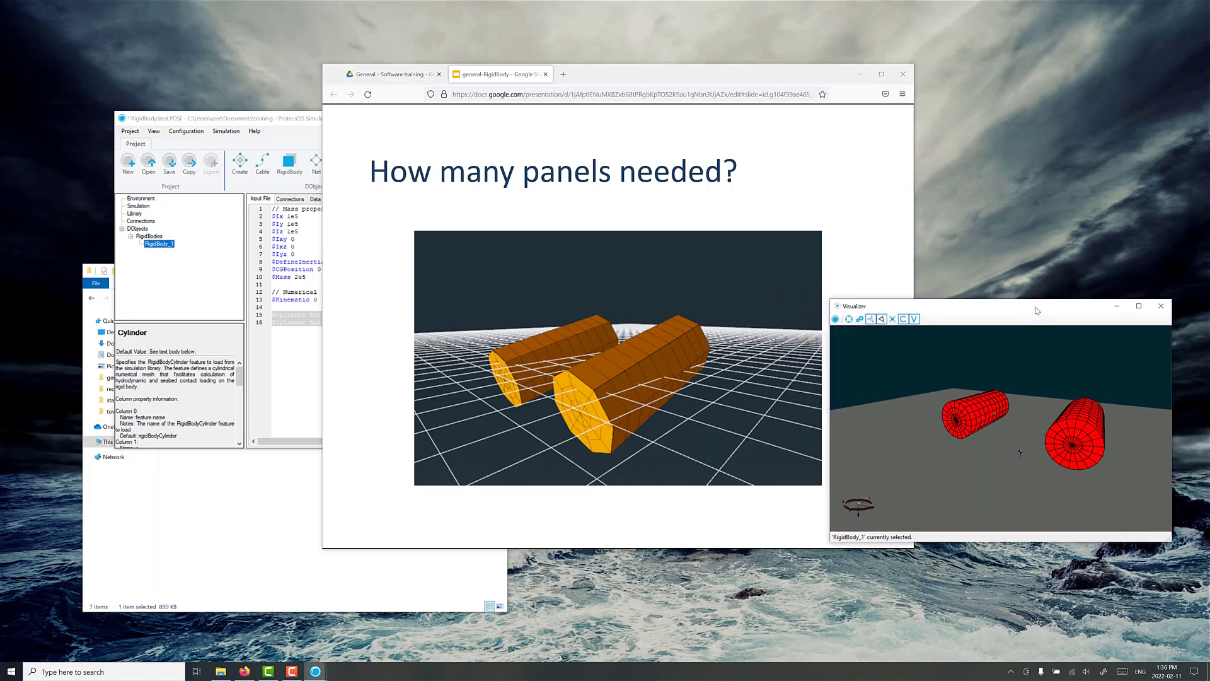
- Inspect the two meshed cylinders from an angle in the Visualizer and advance the presentation to "Dynamic mesh splitting"
left_click_drag(1059, 404, 1040, 418)
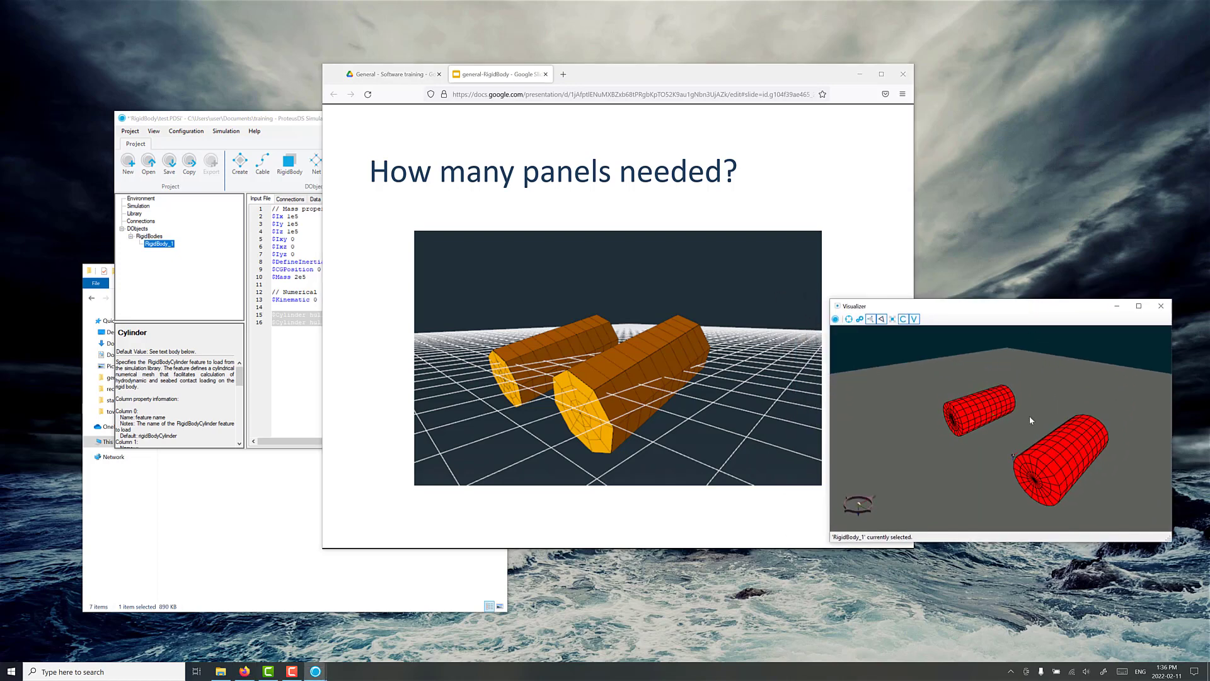
left_click(293, 351)
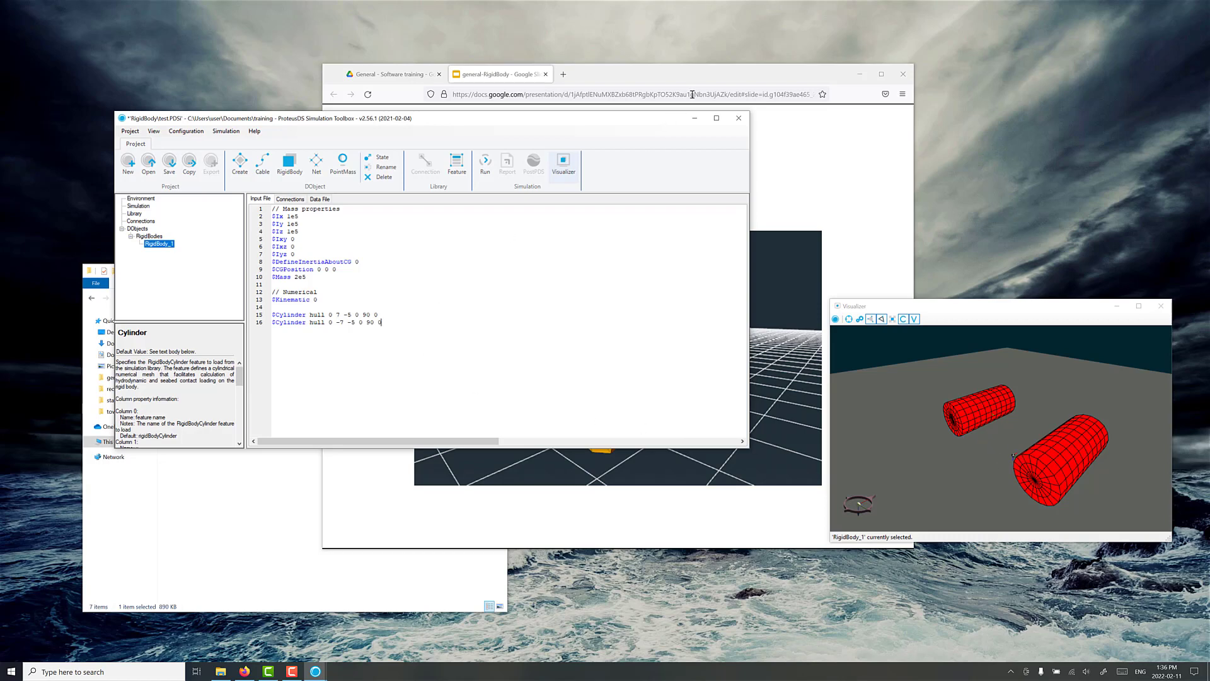
left_click(805, 252)
key("Right")
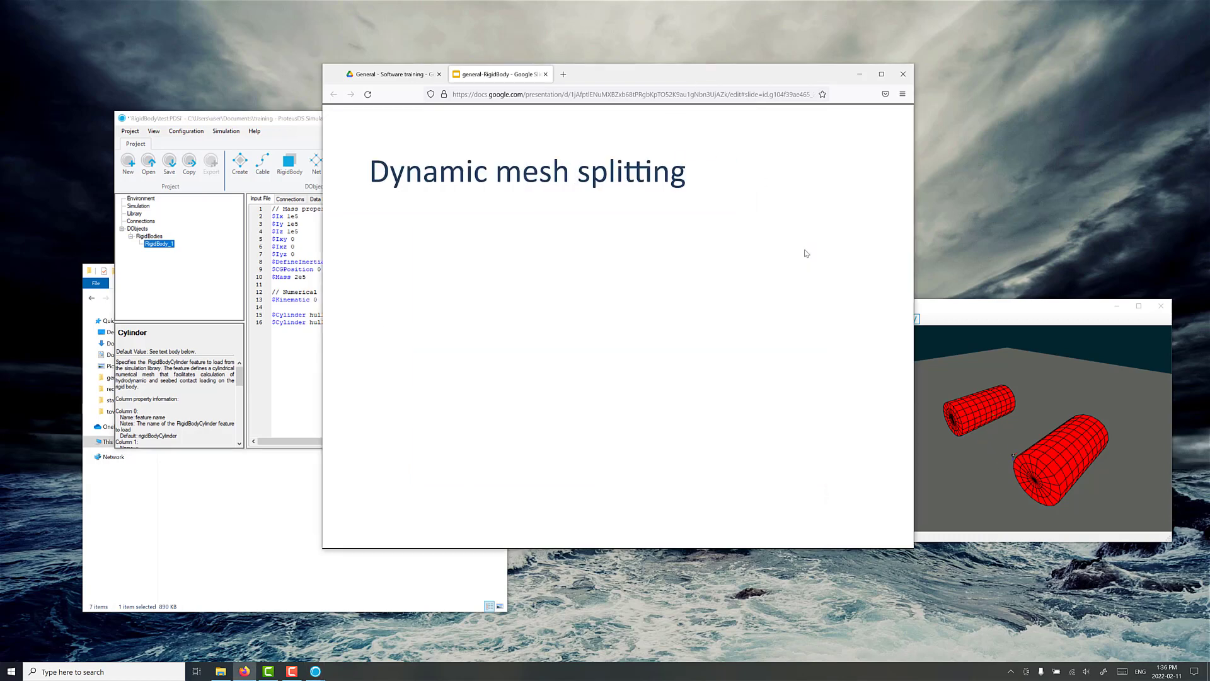
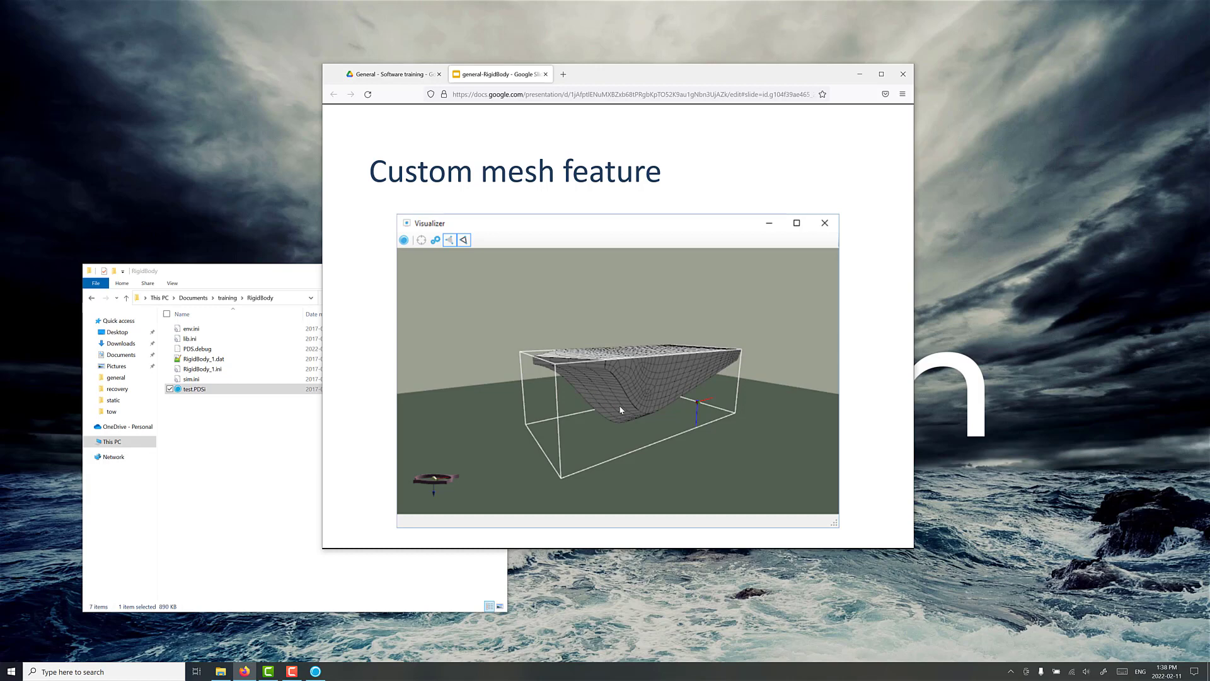
- Advance the presentation to the "ecoSpray platform files" slide and move its window clear of the file browser
key("Right")
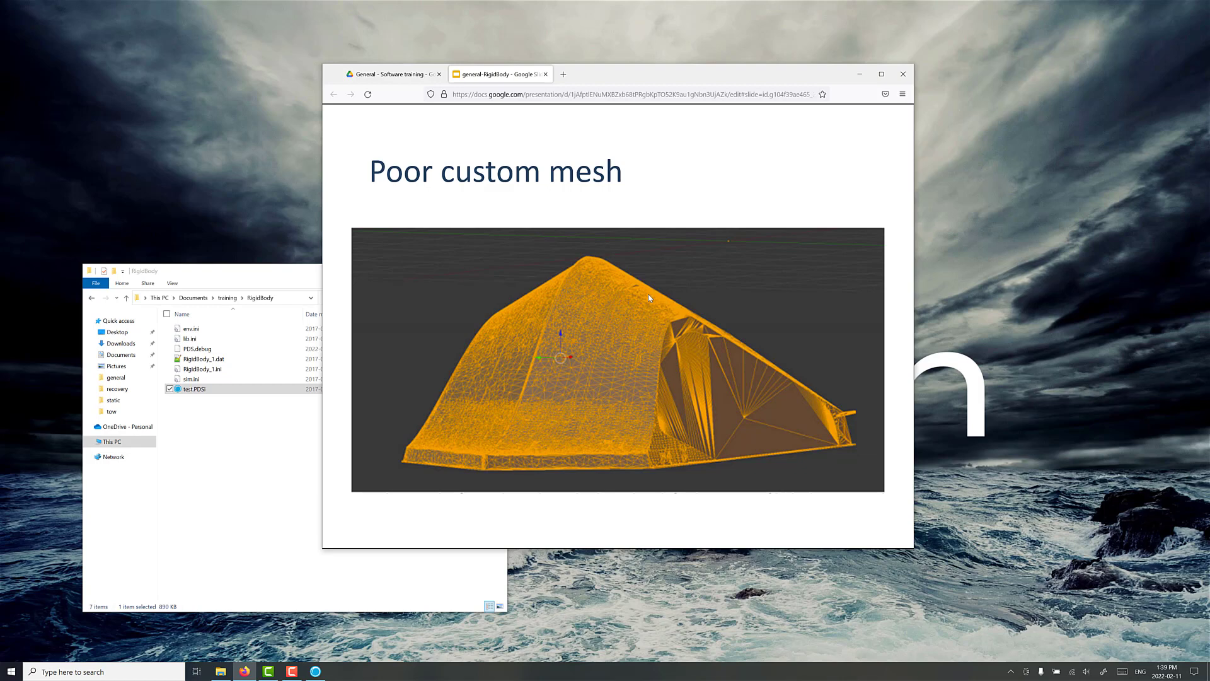
key("Right")
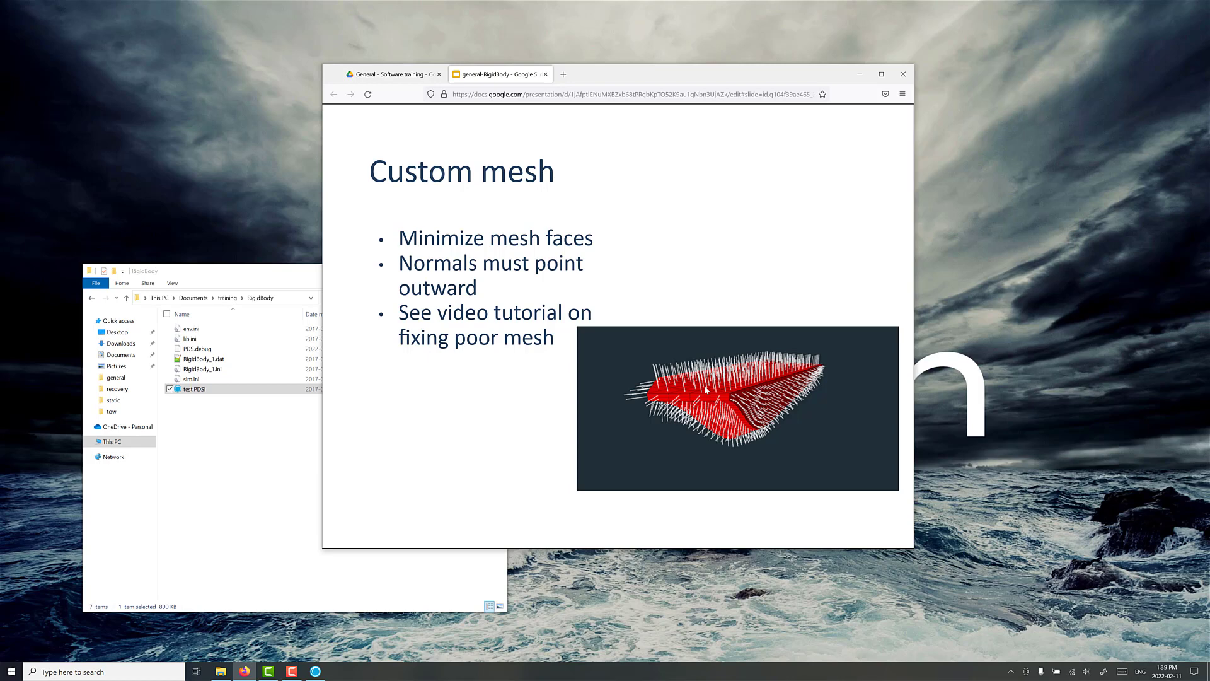
key("Right")
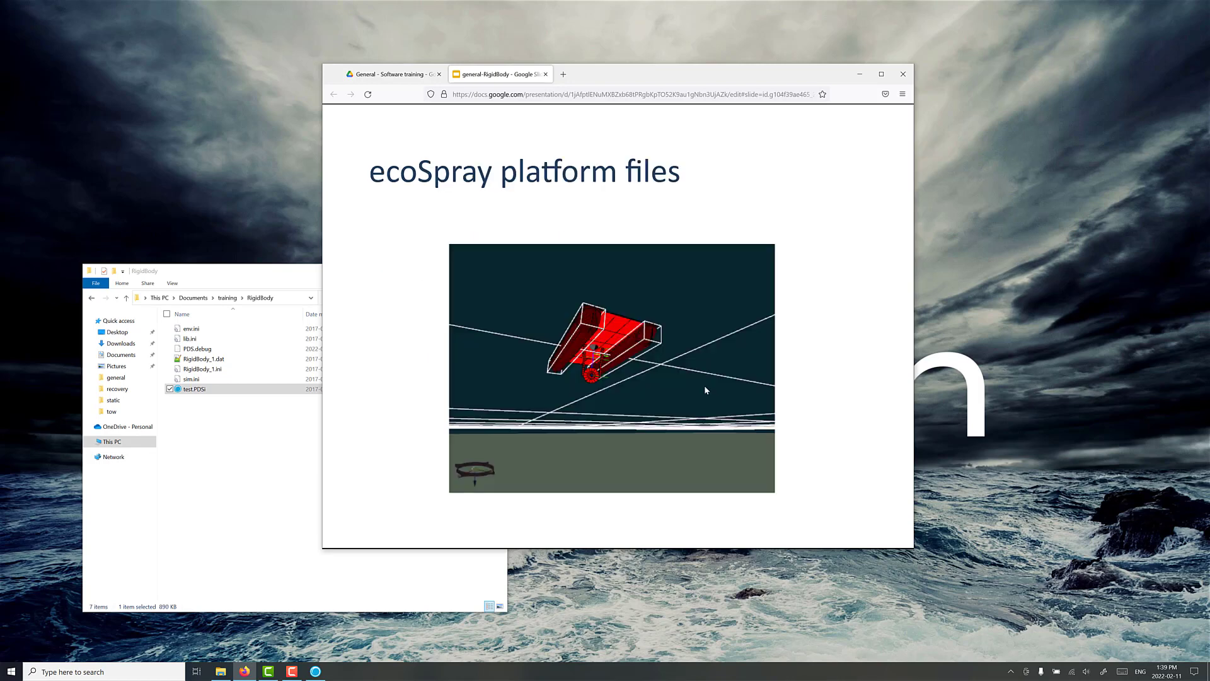
left_click_drag(671, 79, 867, 104)
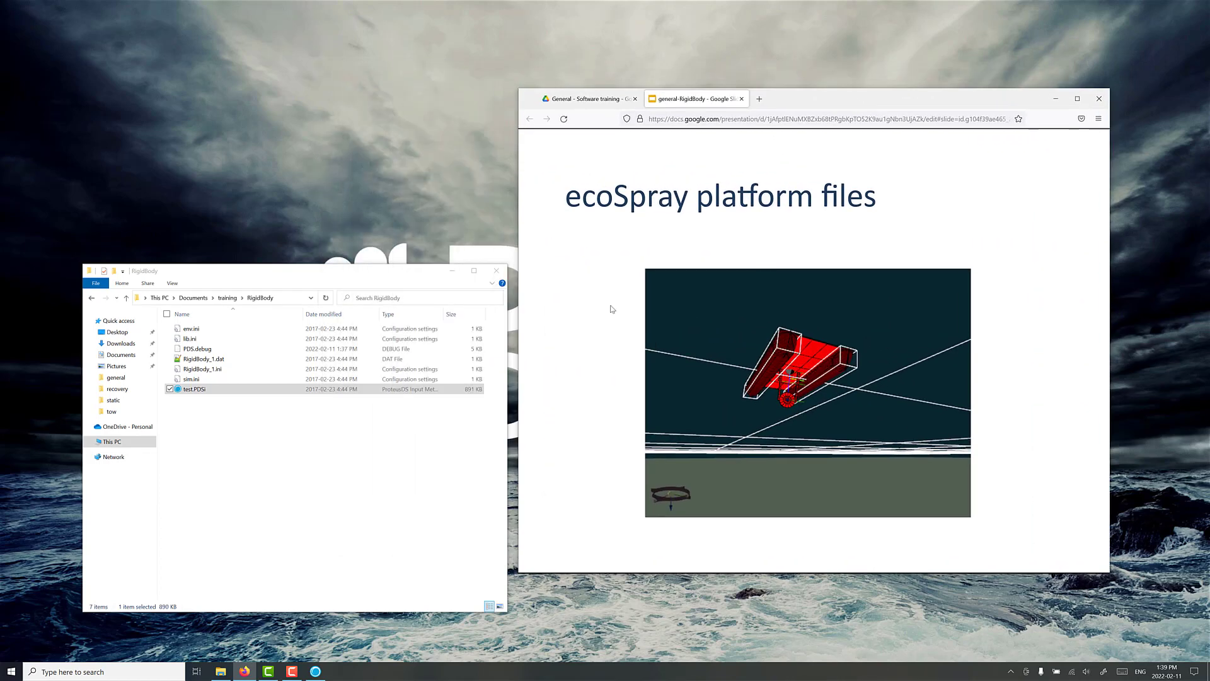
- Open the ecoSpray project from the training folder and show its RigidBody_1 in the Visualizer
left_click(228, 298)
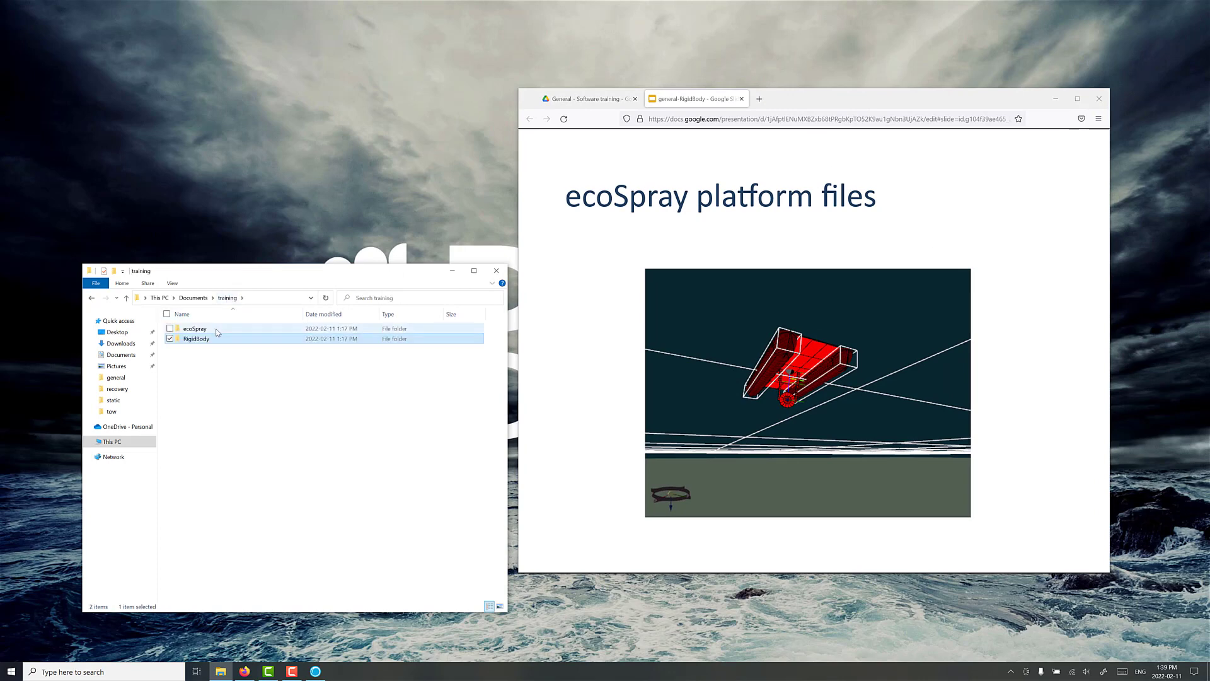
double_click(215, 329)
double_click(214, 329)
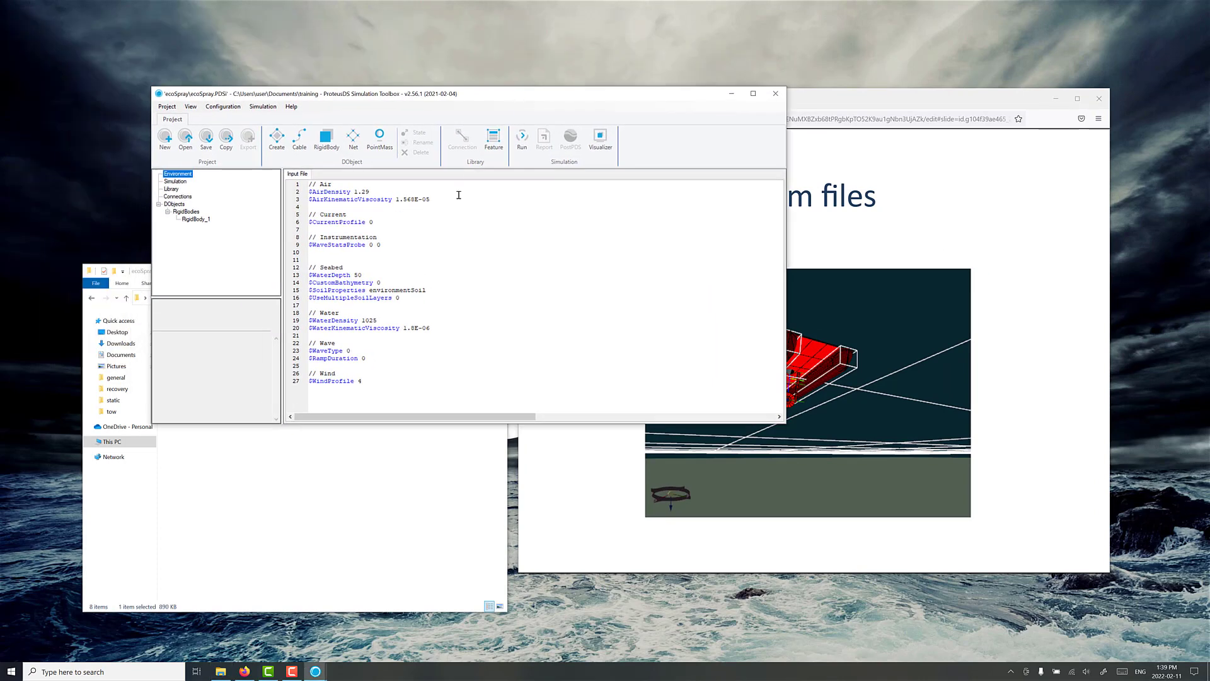
left_click(196, 218)
left_click(600, 139)
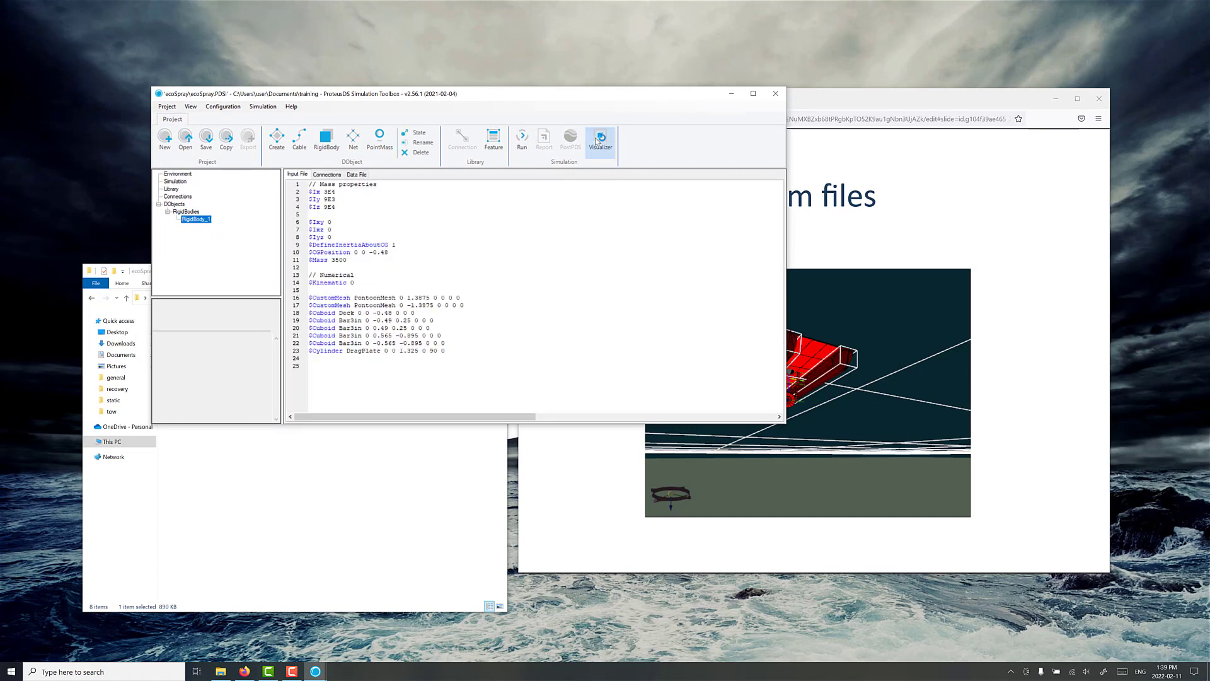
- Place the Visualizer beside the RigidBody_1 input file and examine the ecoSpray platform up close from several angles
left_click_drag(244, 33, 938, 212)
scroll(893, 352, "up", 10)
left_click_drag(896, 352, 939, 360)
scroll(896, 354, "up", 6)
scroll(889, 355, "down", 6)
scroll(891, 358, "up", 3)
left_click_drag(898, 212, 926, 174)
left_click_drag(948, 328, 860, 316)
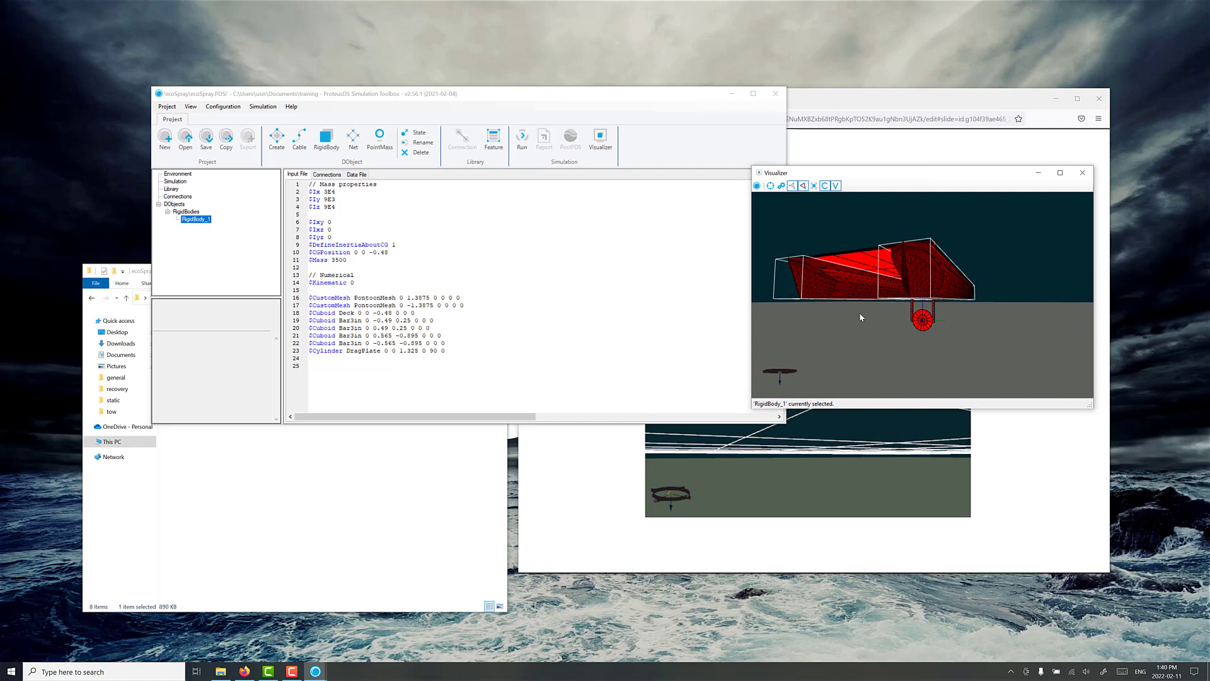
- Compare the two CustomMesh PontoonMesh lines of RigidBody_1 with the pontoons in the Visualizer
left_click(357, 294)
left_click(356, 297)
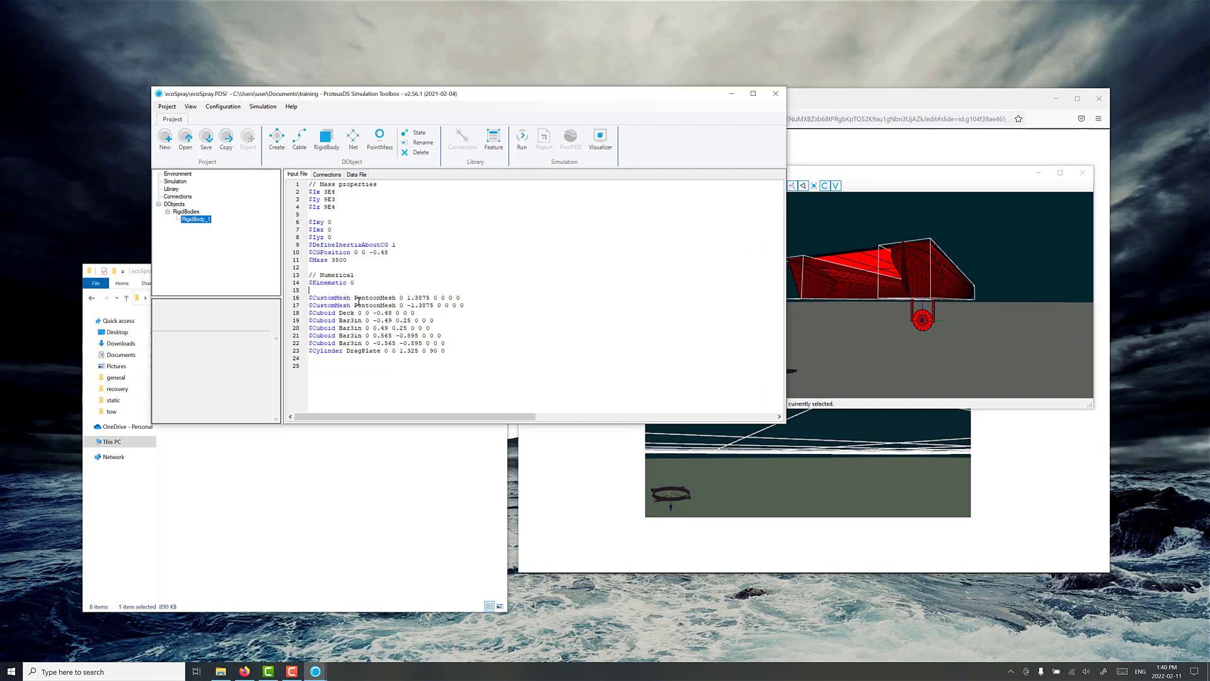
left_click(965, 299)
left_click_drag(964, 299, 932, 316)
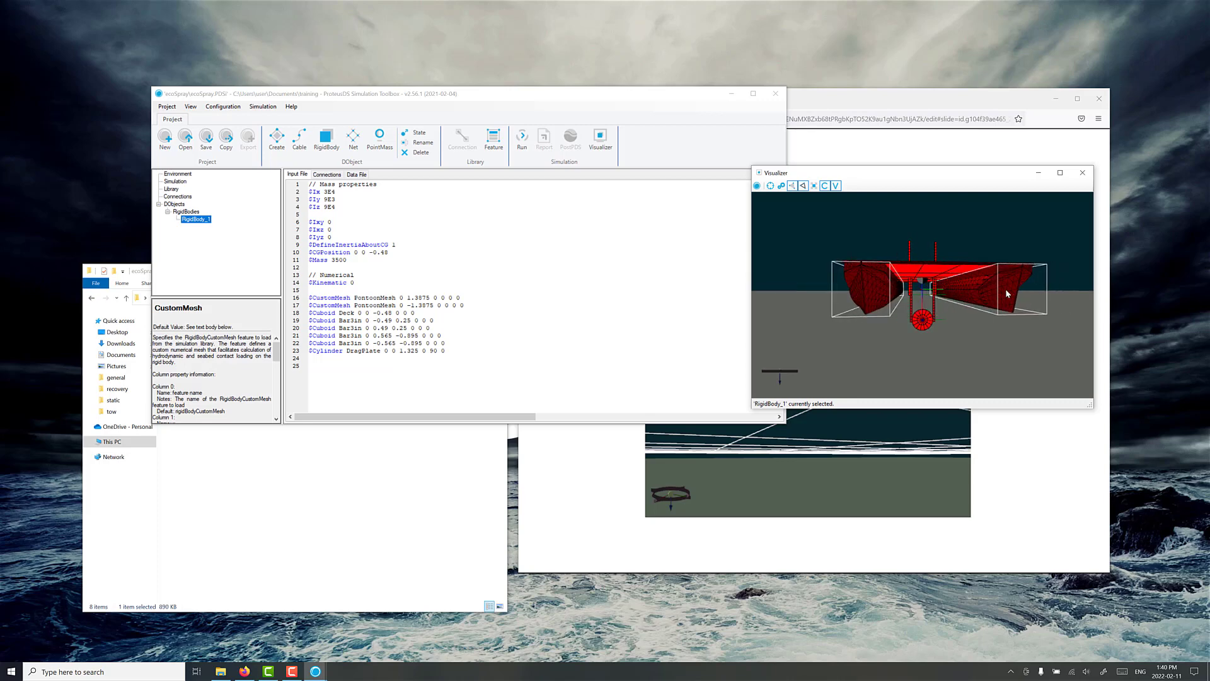
left_click_drag(1006, 294, 970, 298)
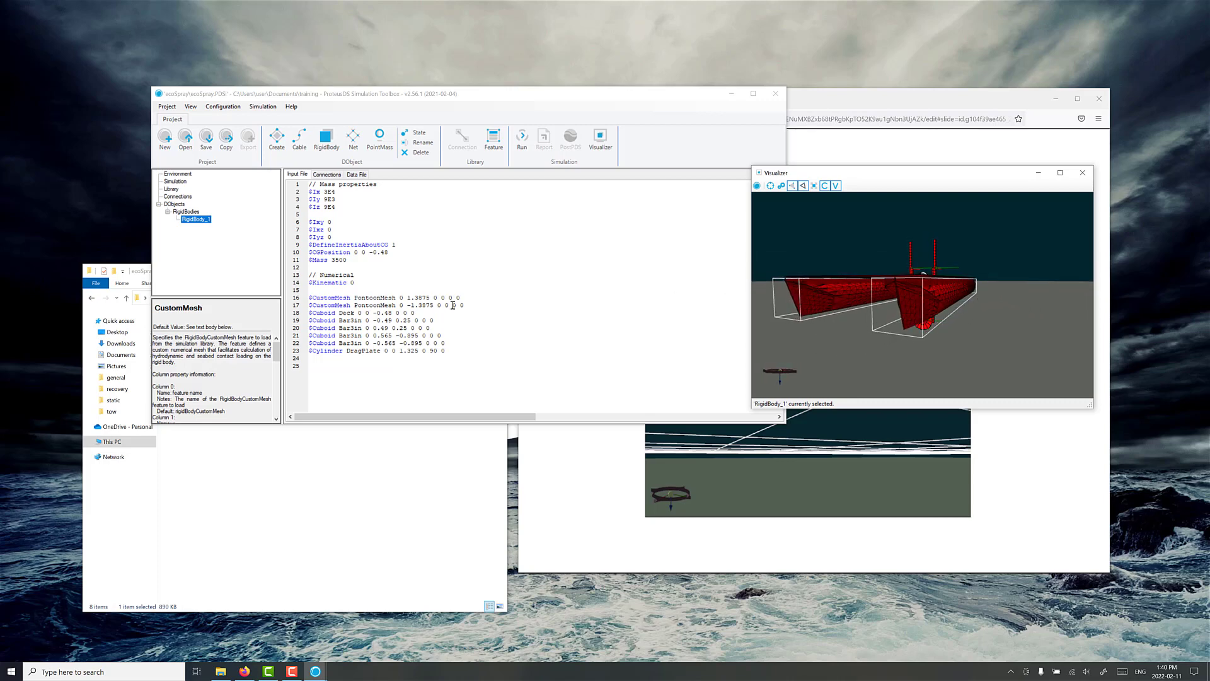
left_click_drag(897, 306, 921, 304)
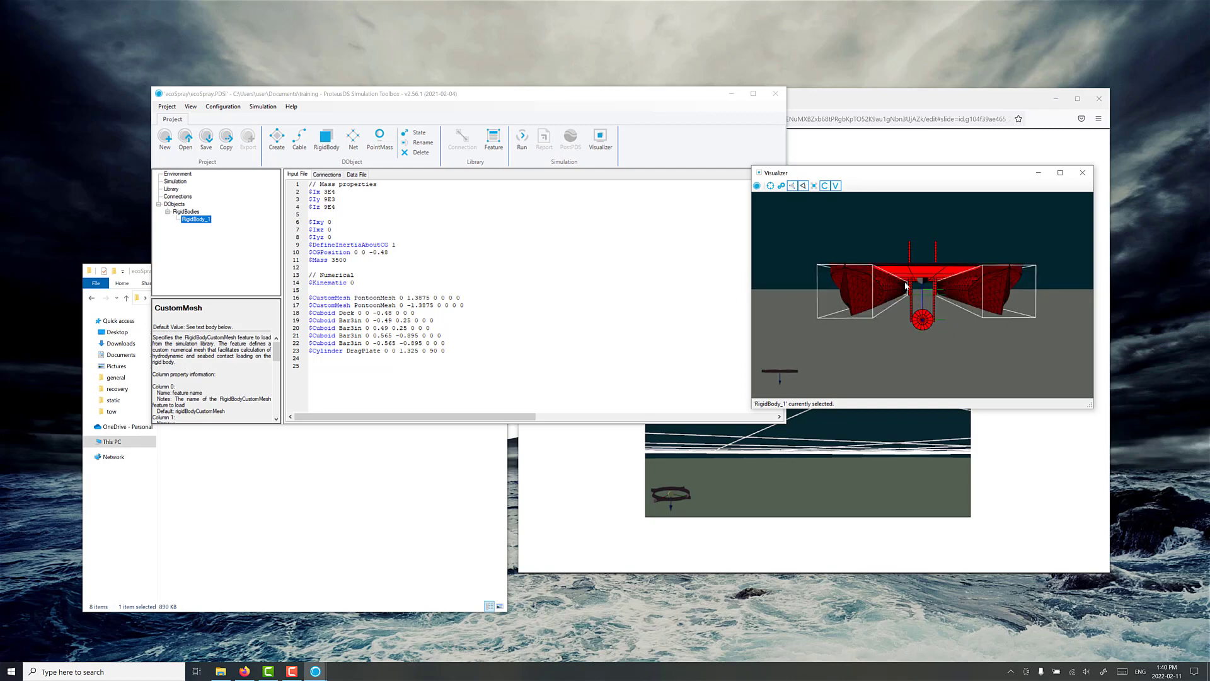
- Compare the Cuboid Deck line of RigidBody_1 with the deck panel in the Visualizer
left_click(349, 312)
left_click_drag(949, 301, 873, 319)
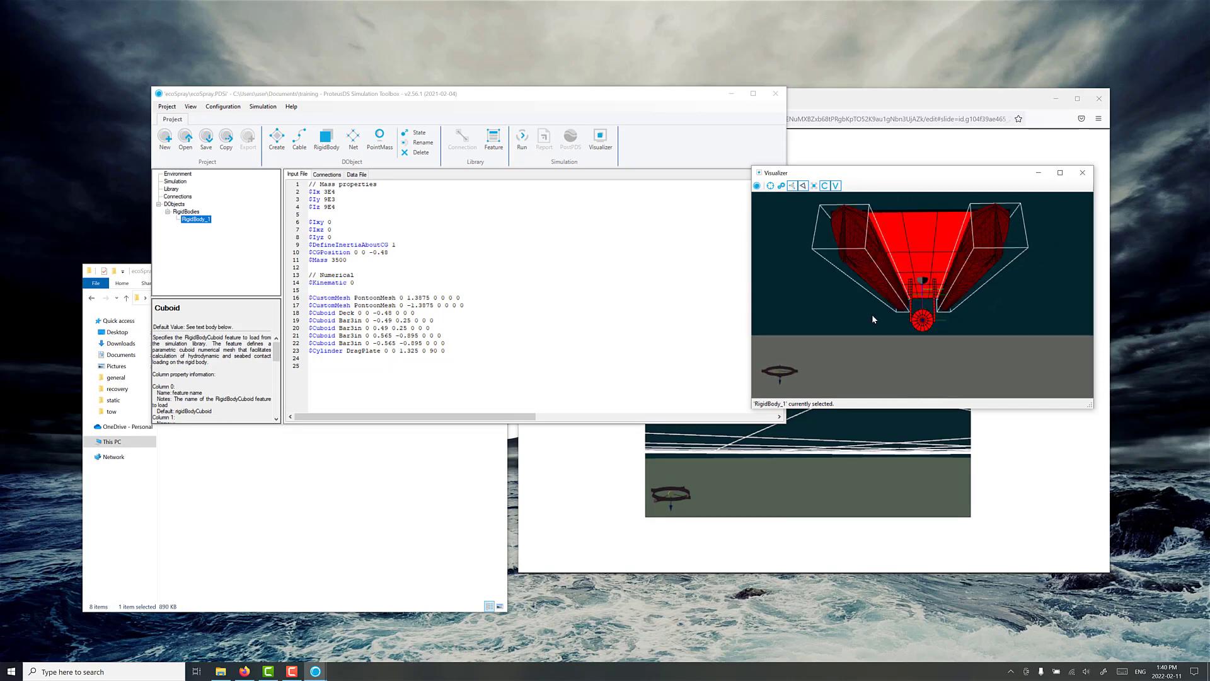
left_click(351, 316)
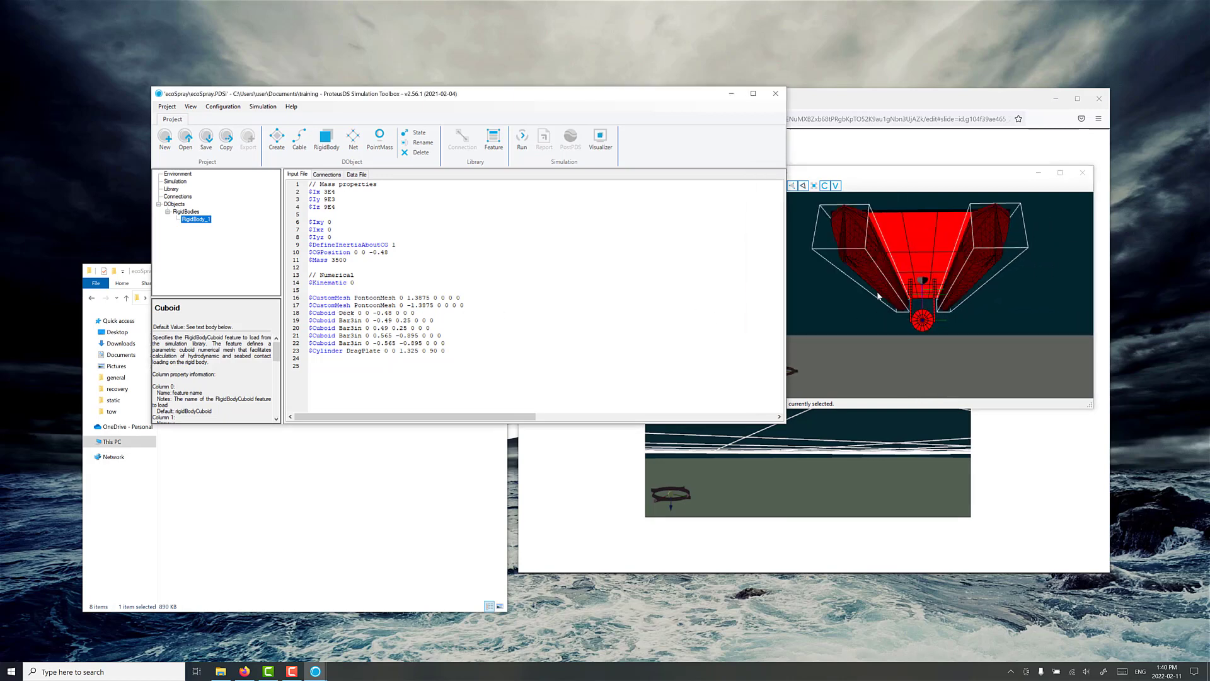
left_click_drag(878, 296, 820, 325)
- Go to the Bar3in cuboid's feature definition and review its added mass coefficients, dimensions and drag coefficients
left_click(345, 327)
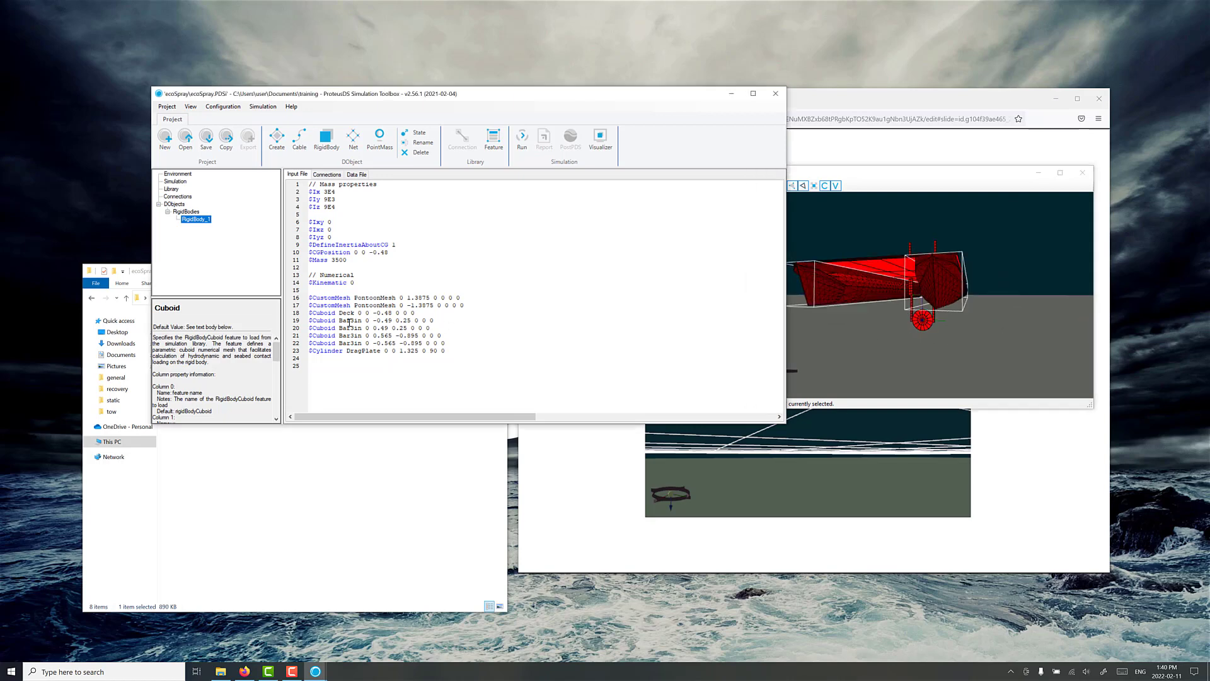
right_click(348, 320)
left_click(373, 339)
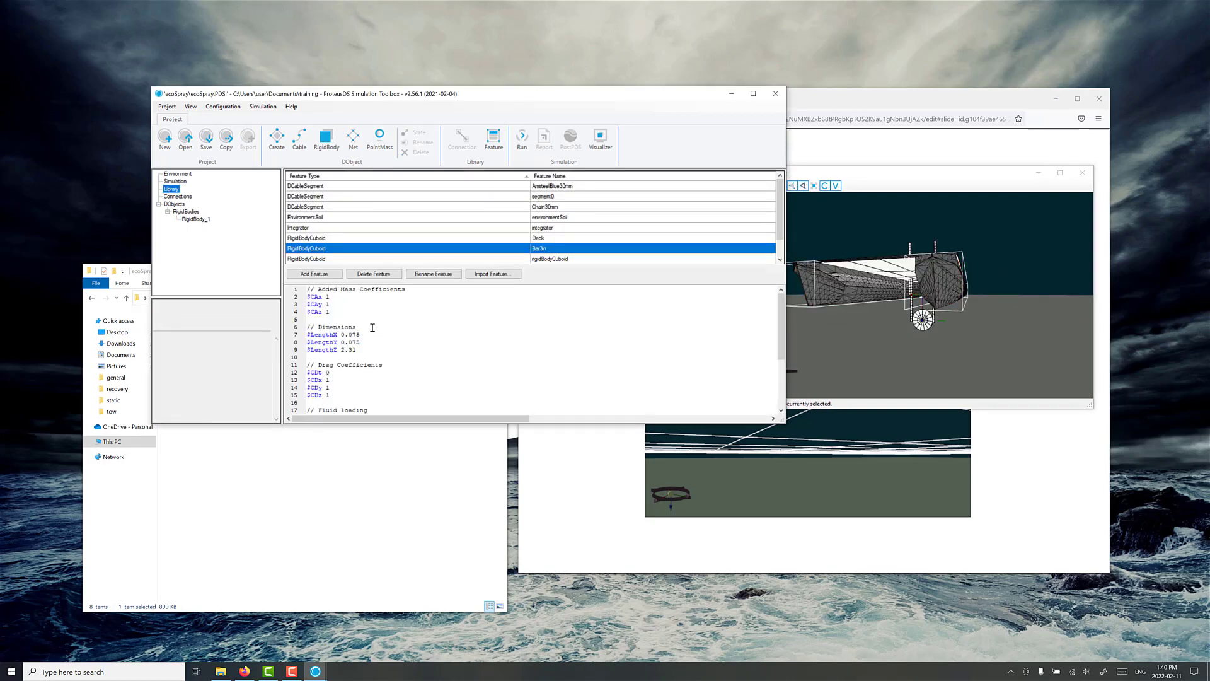
left_click(338, 300)
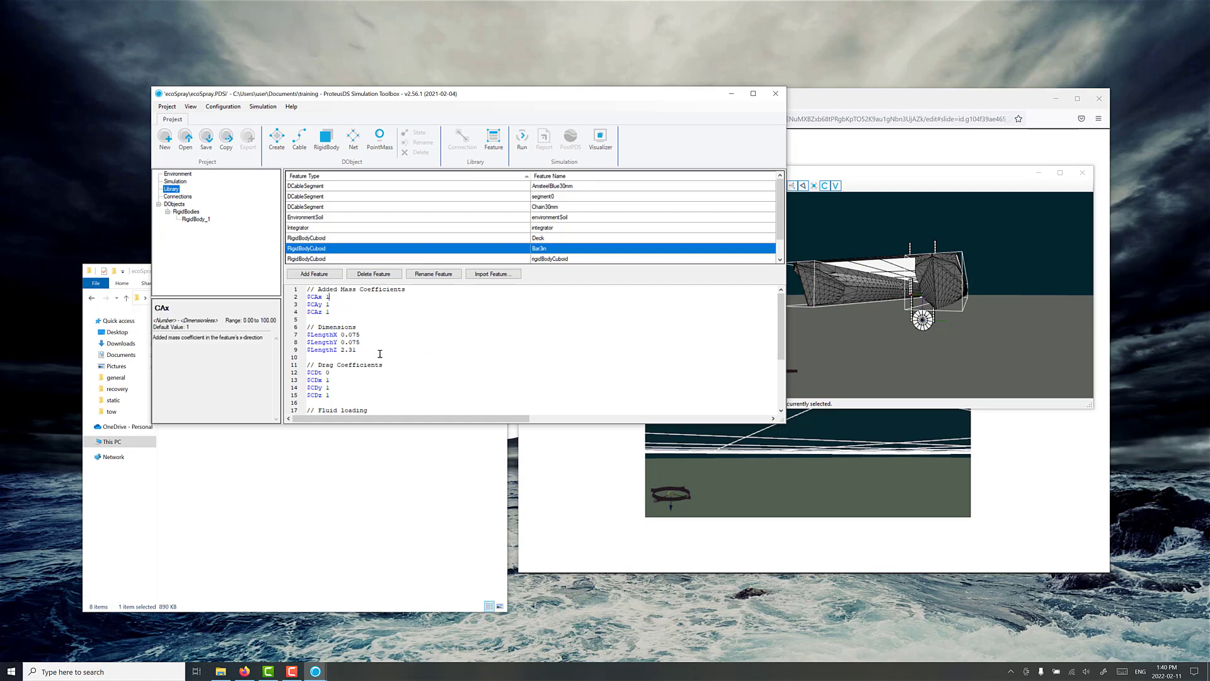
left_click(366, 373)
scroll(366, 373, "down", 2)
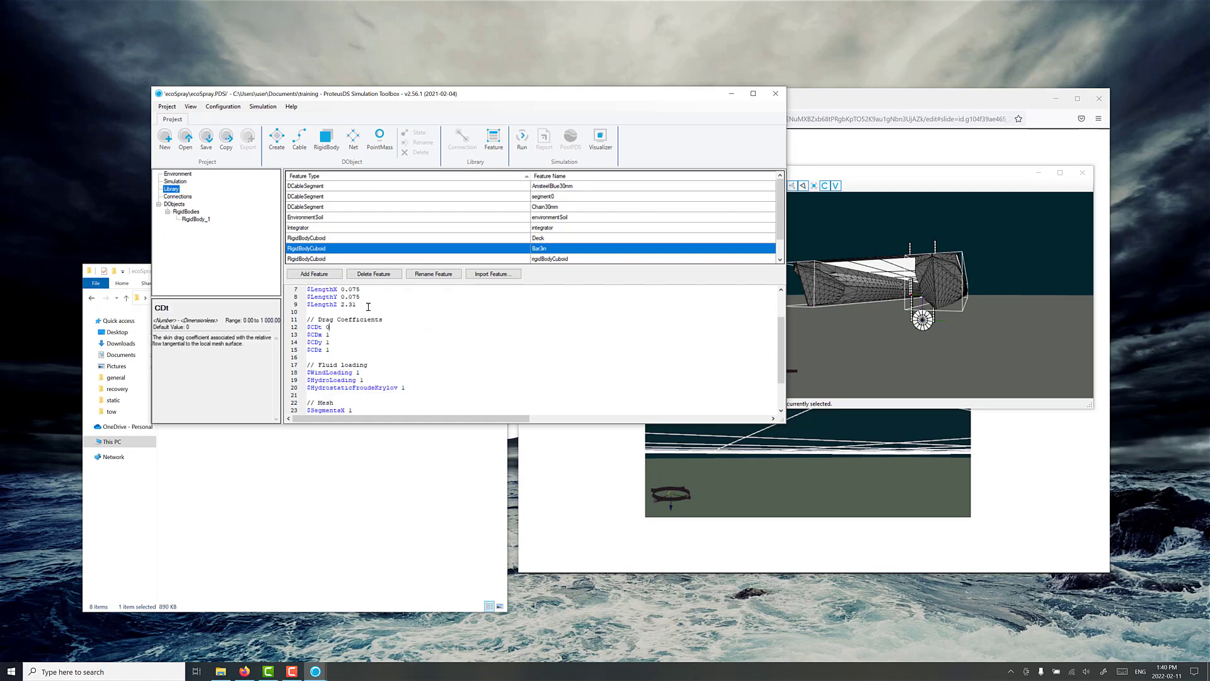
left_click_drag(357, 305, 297, 295)
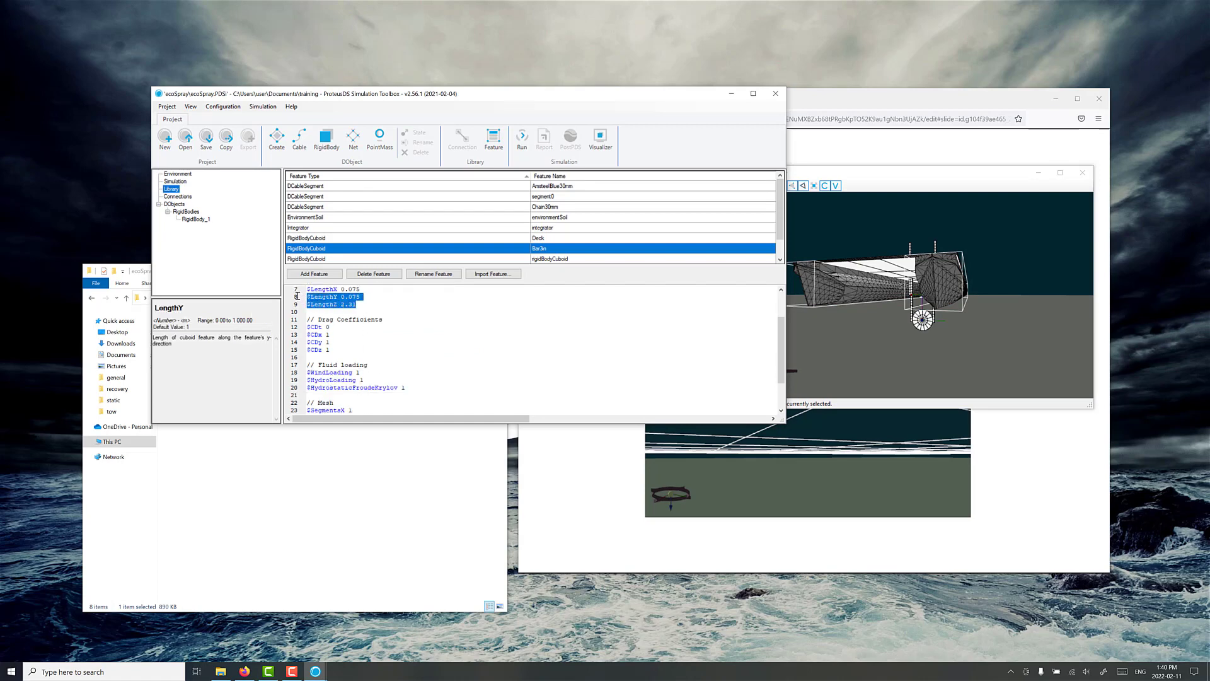
left_click(385, 306)
scroll(379, 344, "down", 2)
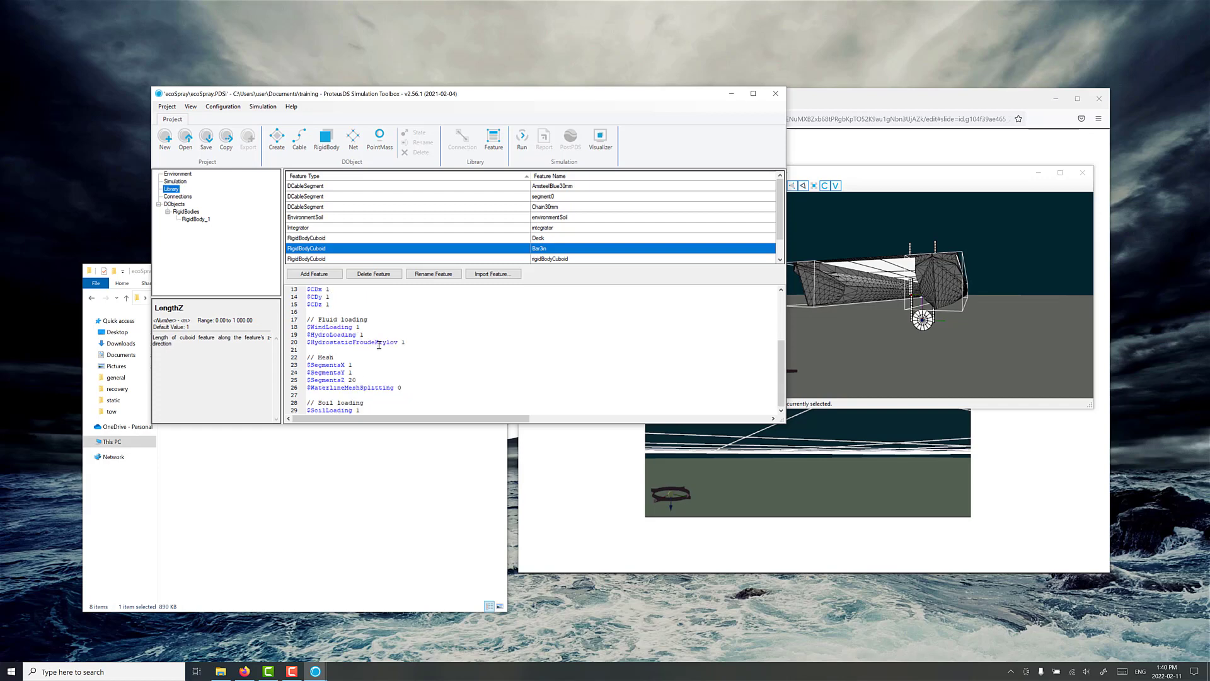
- Review the descriptions of Bar3in's WindLoading, HydroLoading, HydrostaticFroudeKrylov and mesh segment properties
left_click(371, 328)
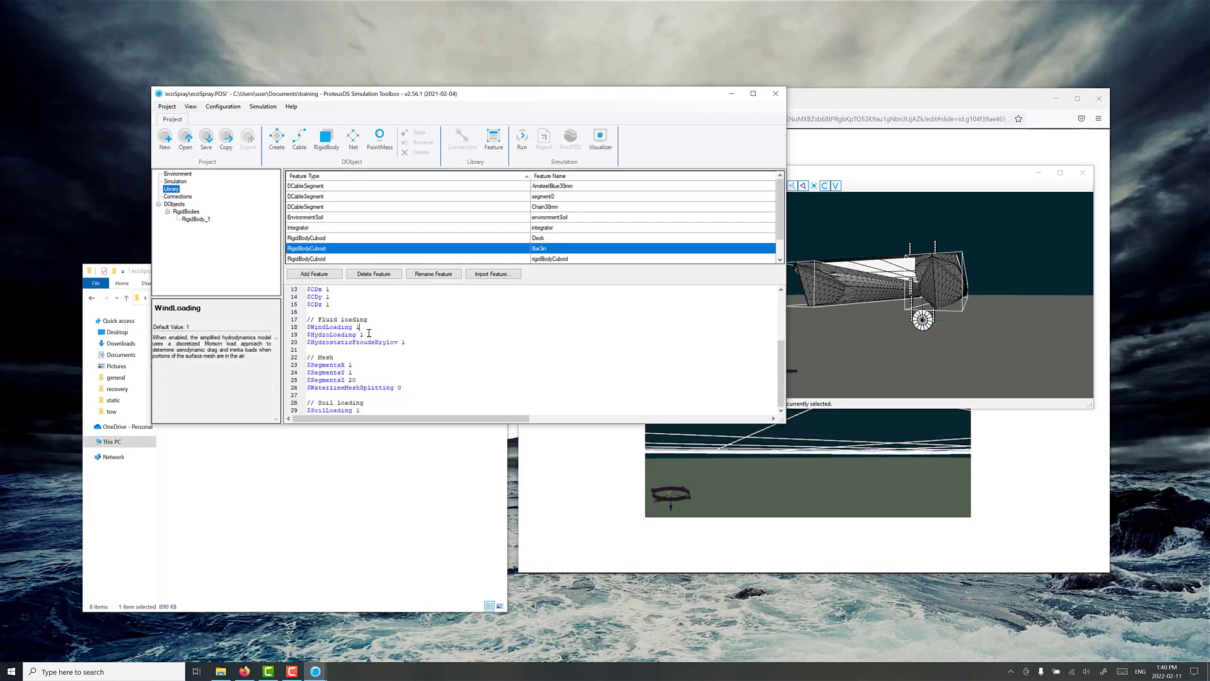
left_click(370, 336)
left_click(419, 341)
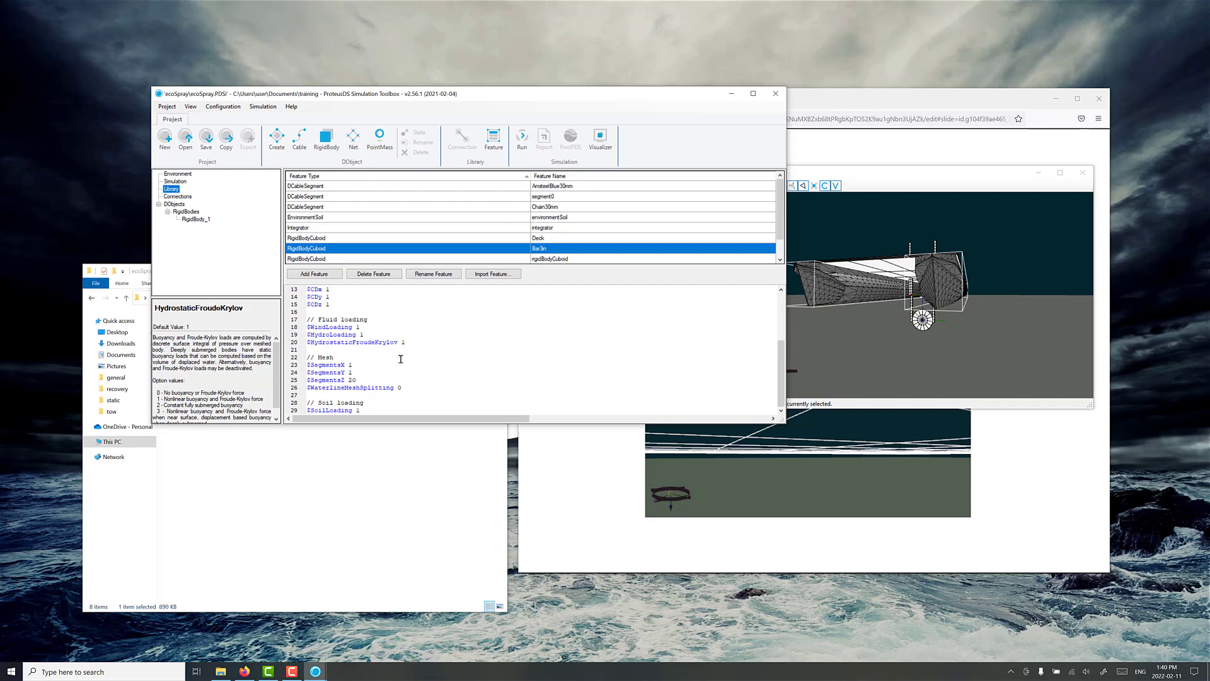
left_click(365, 374)
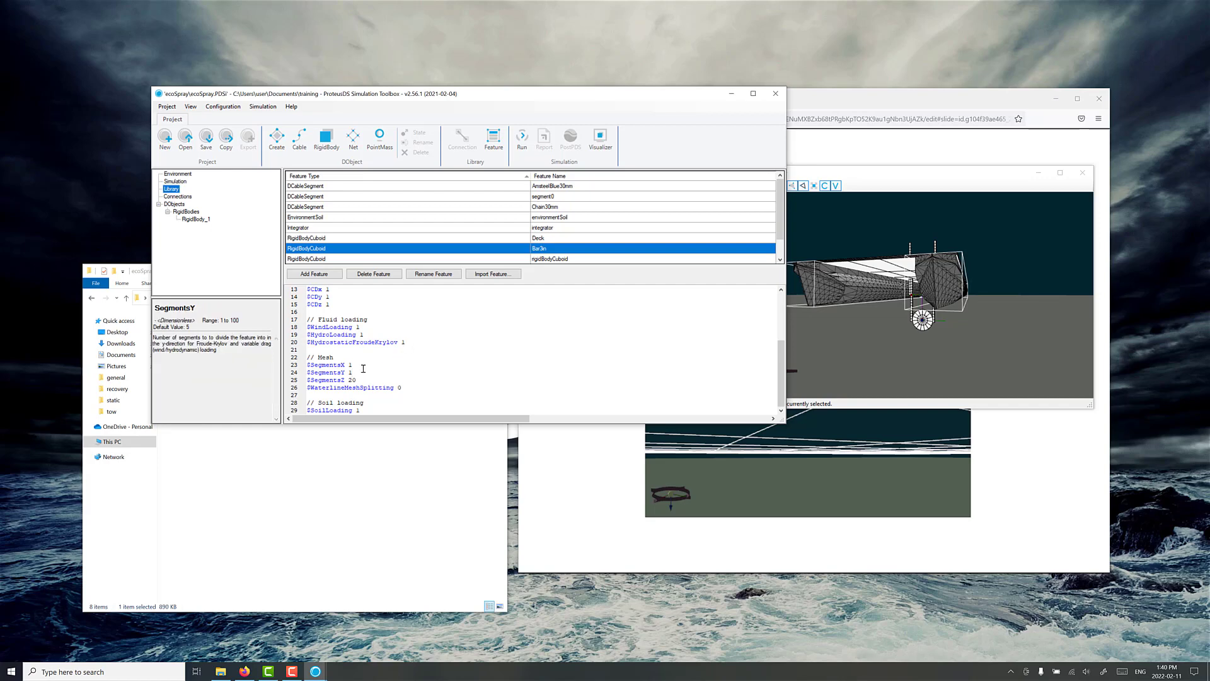
left_click(366, 380)
- Return to RigidBody_1, view the platform's deck and vertical bars, and bring the presentation to the "Visualization mesh" slide
left_click(196, 219)
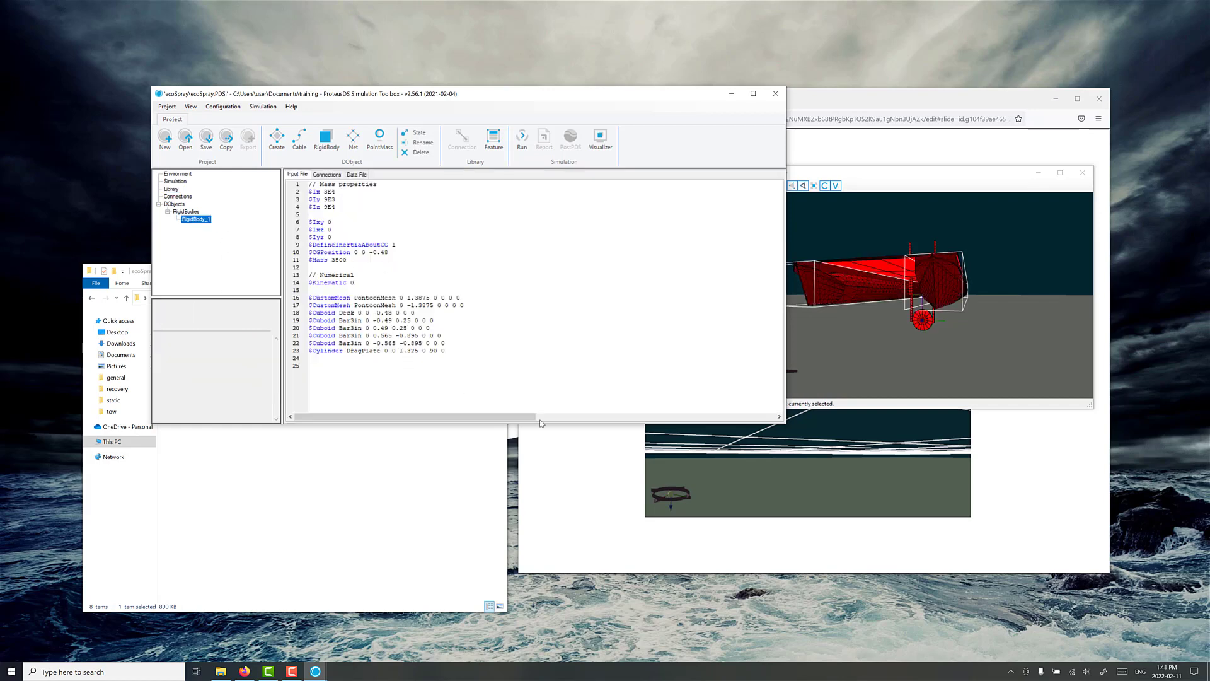
mouse_move(894, 321)
left_mouse_down()
mouse_move(944, 350)
mouse_move(815, 308)
mouse_move(873, 312)
mouse_move(896, 334)
mouse_move(867, 338)
mouse_move(897, 337)
left_mouse_up()
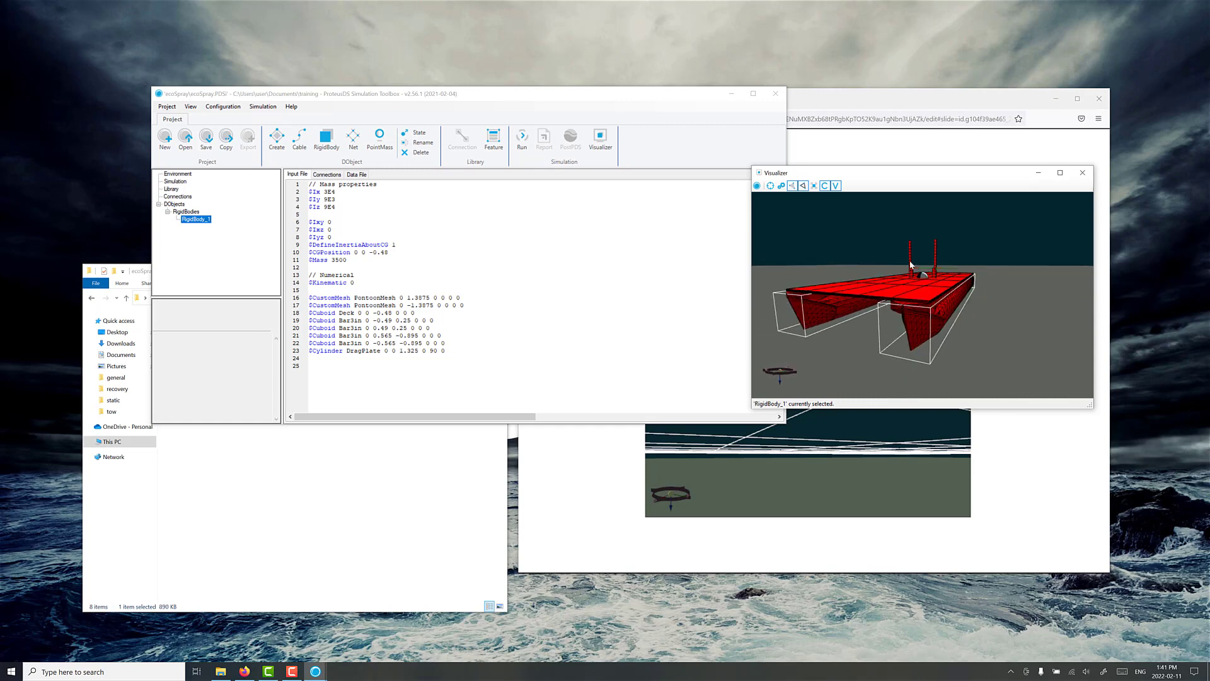
left_click(1050, 493)
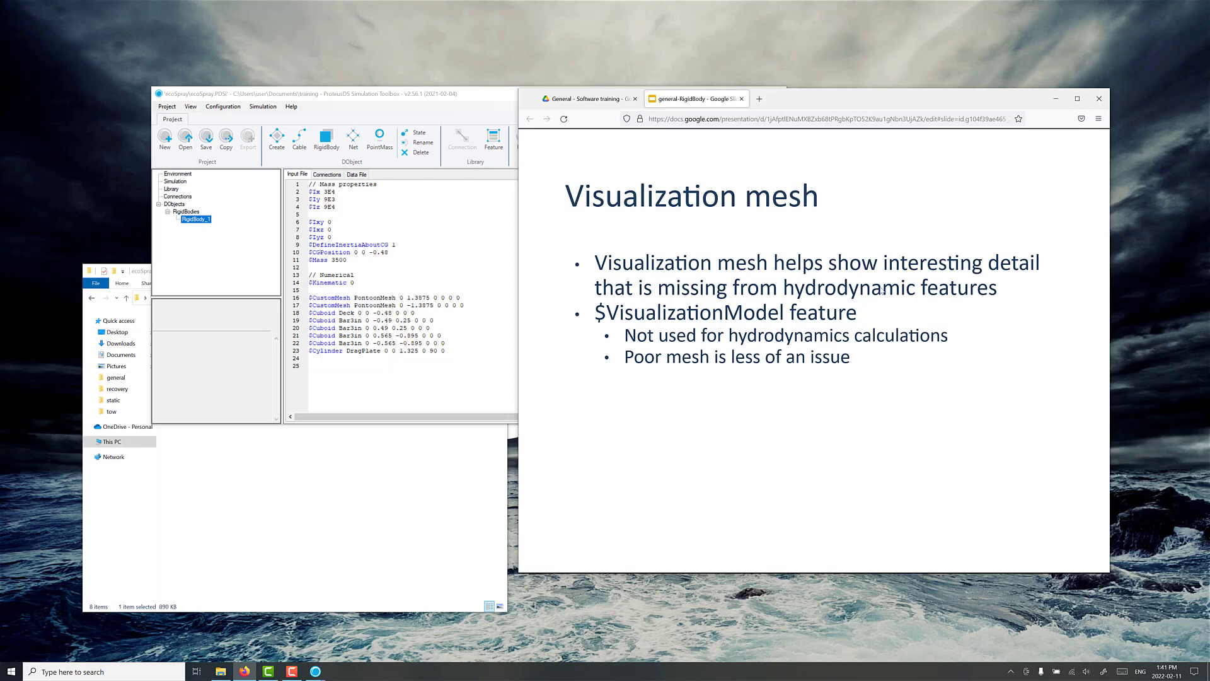
- Insert a VisualizationModel property below the Cylinder DragPlate line in RigidBody_1's input file
left_click(441, 382)
right_click(349, 390)
mouse_move(410, 399)
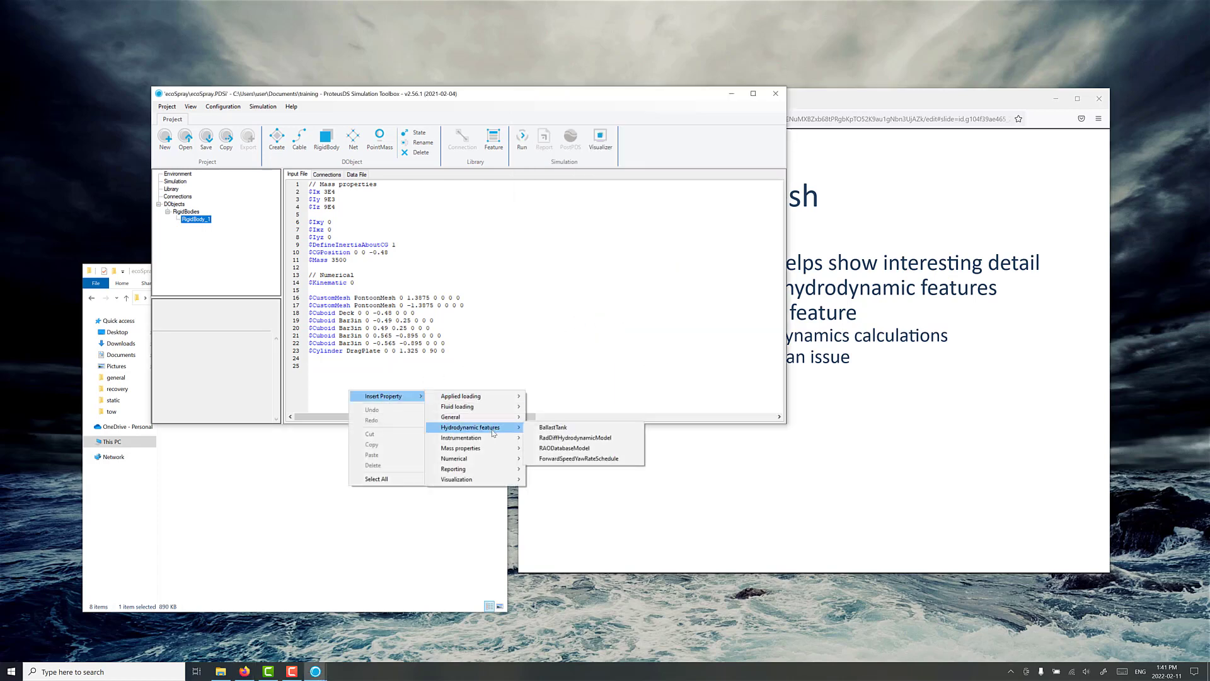
mouse_move(493, 482)
left_click(563, 479)
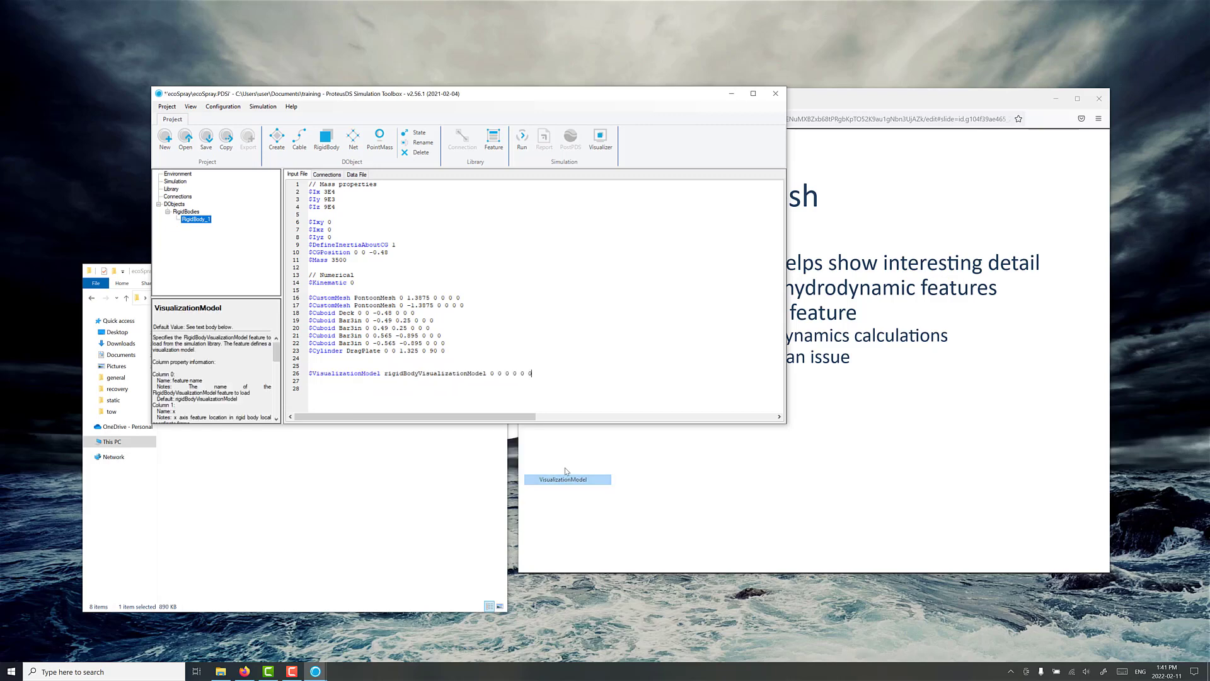
- Go to the rigidBodyVisualizationModel feature definition and highlight the *.obj value of its VisualizationModelFilePath
left_click_drag(384, 375, 487, 374)
right_click(467, 375)
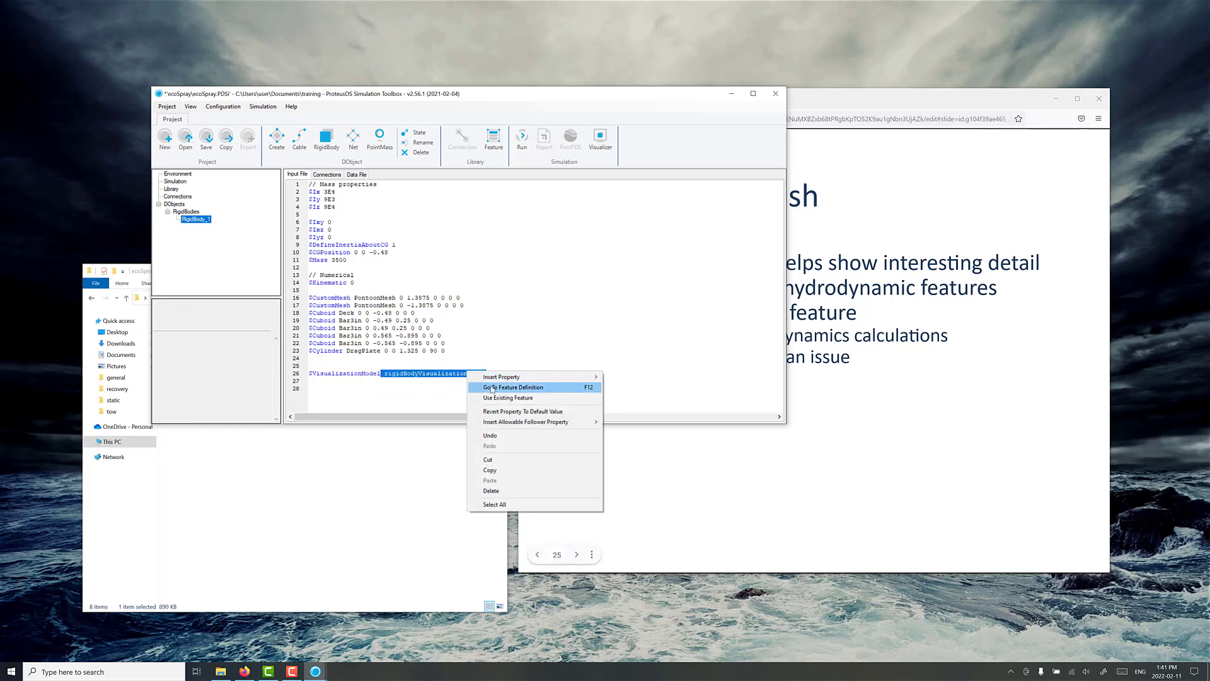
left_click(491, 387)
left_click(540, 313)
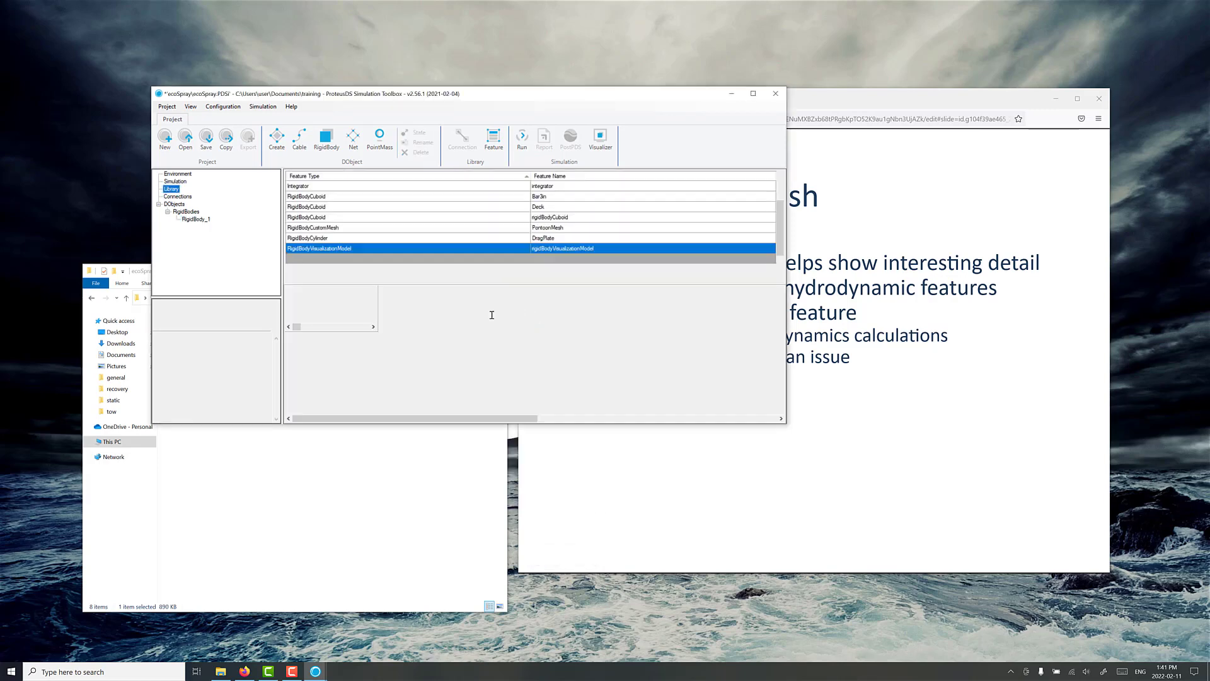
left_click_drag(413, 297, 437, 297)
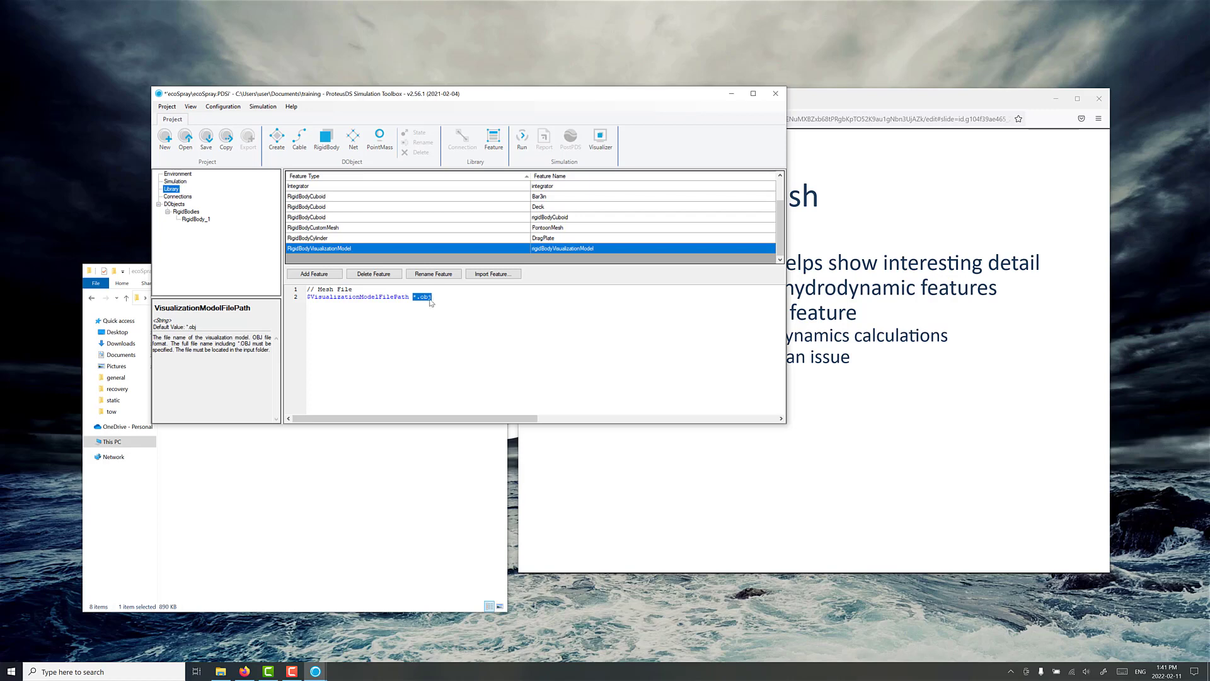
- Return to RigidBody_1's input file and advance the presentation to the "Review" slide
left_click(196, 219)
left_click(468, 380)
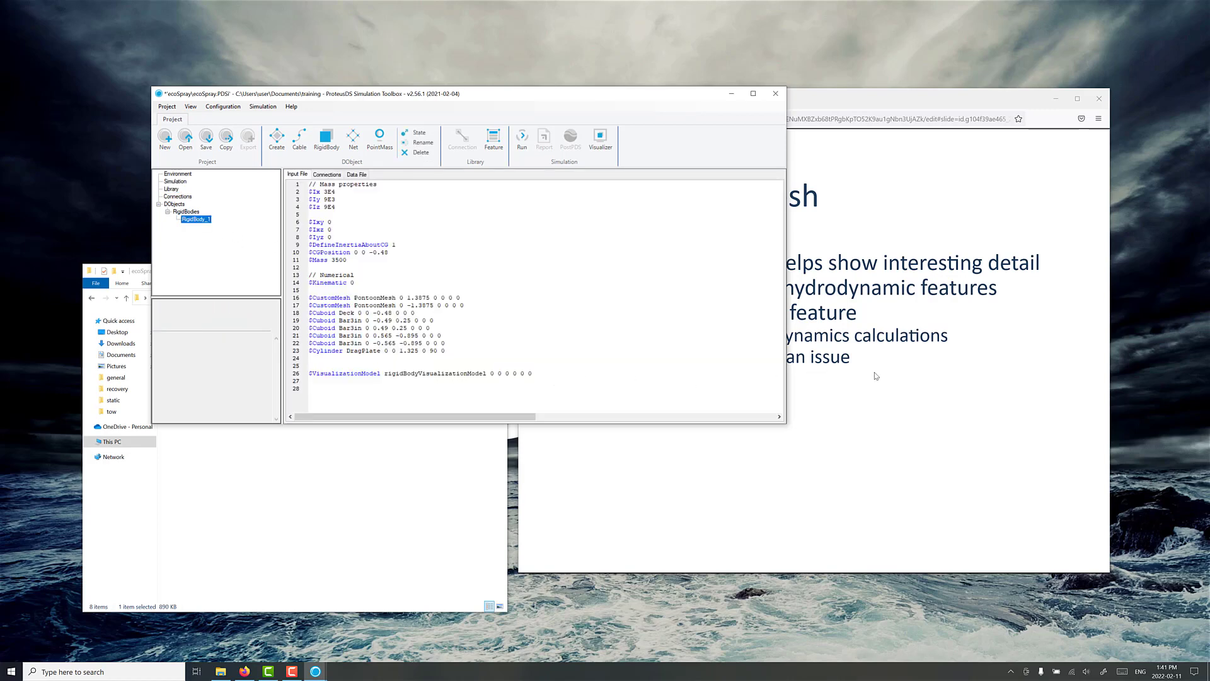
left_click(889, 111)
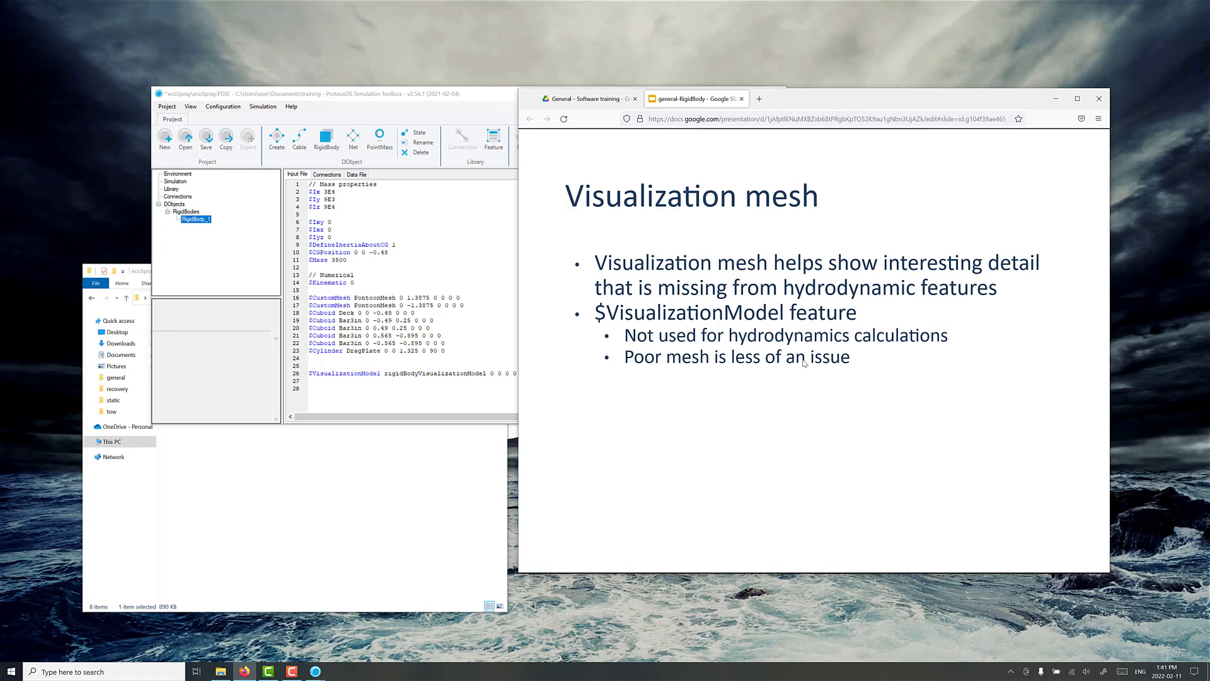
key("Right")
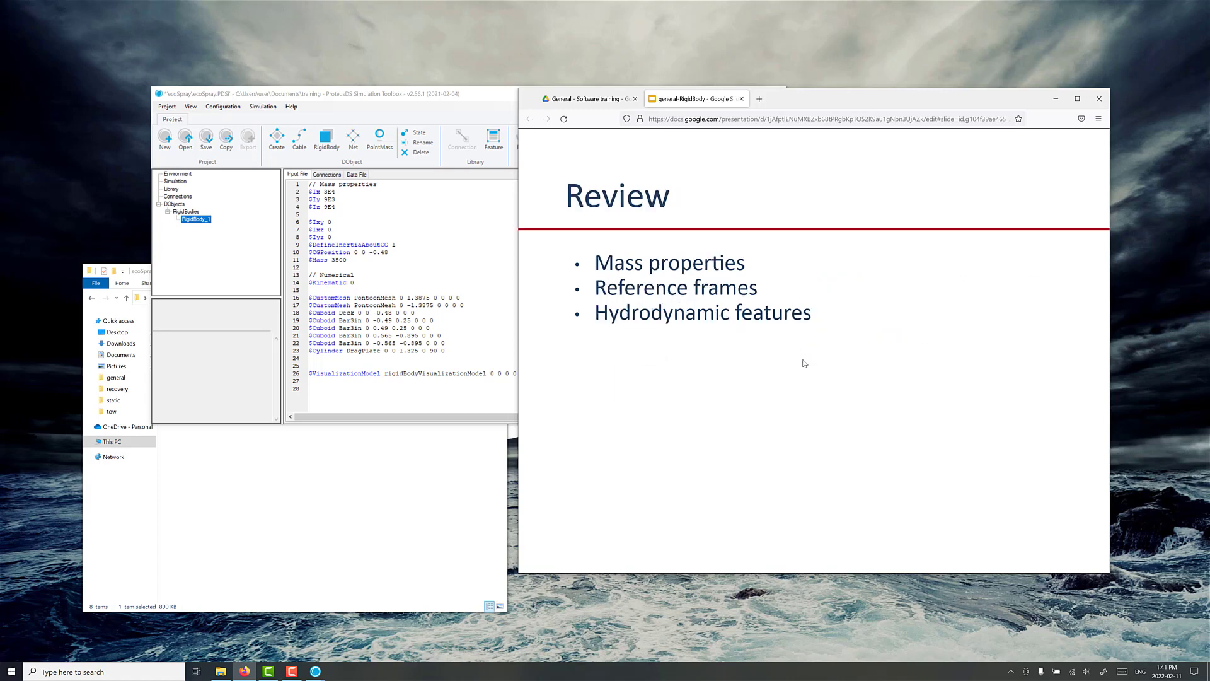